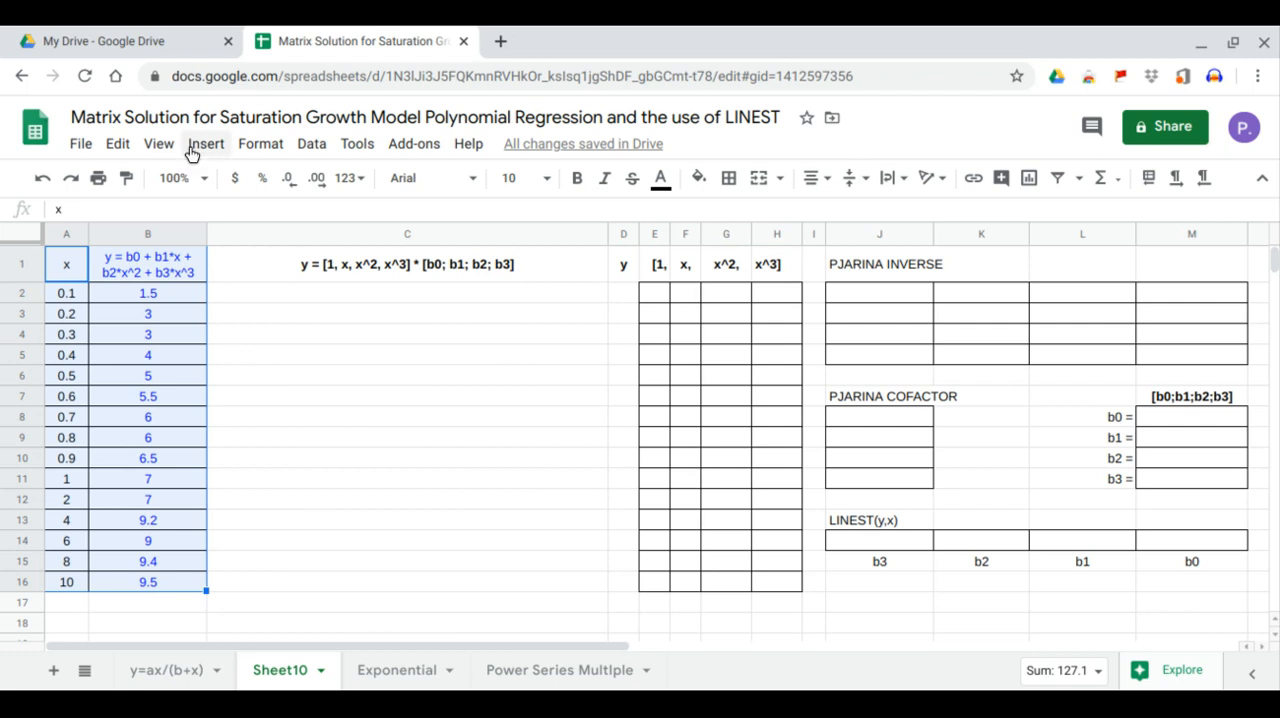
# - Insert a chart from the x and y data in A1:B16 and make it a scatter chart
pyautogui.click(205, 144)
pyautogui.click(255, 421)
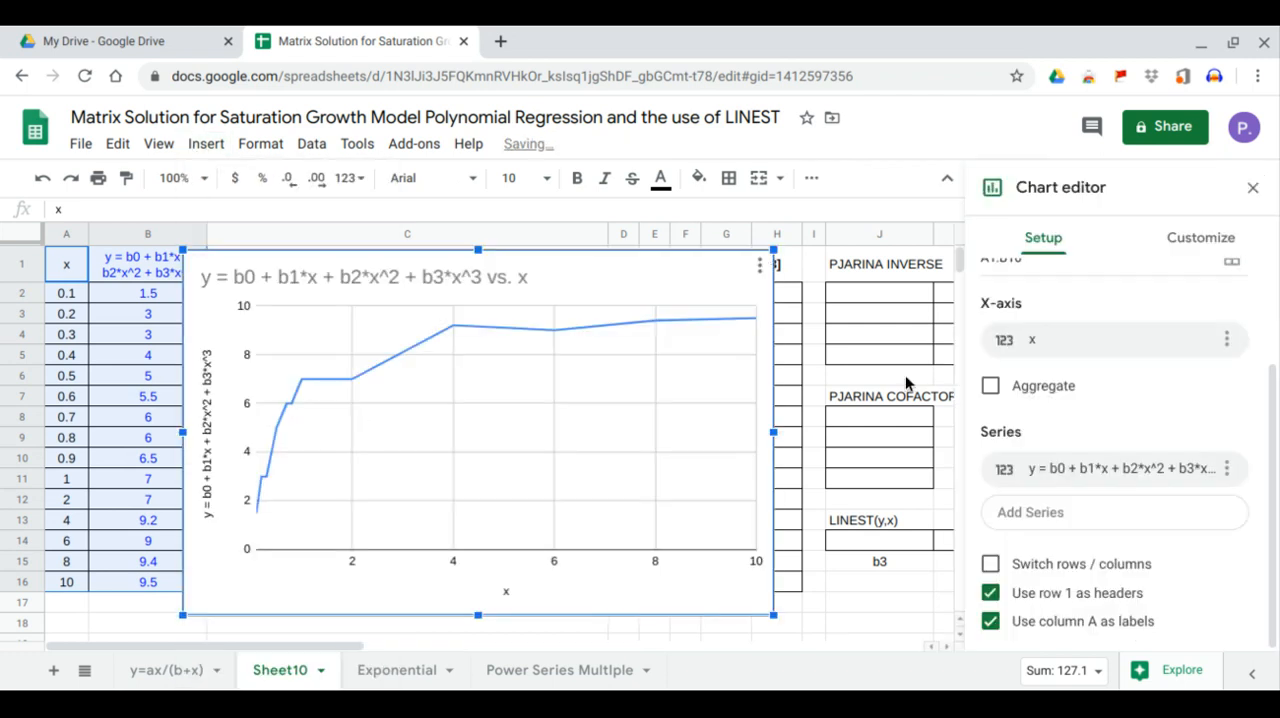
pyautogui.scroll(3, 1052, 356)
pyautogui.click(1063, 320)
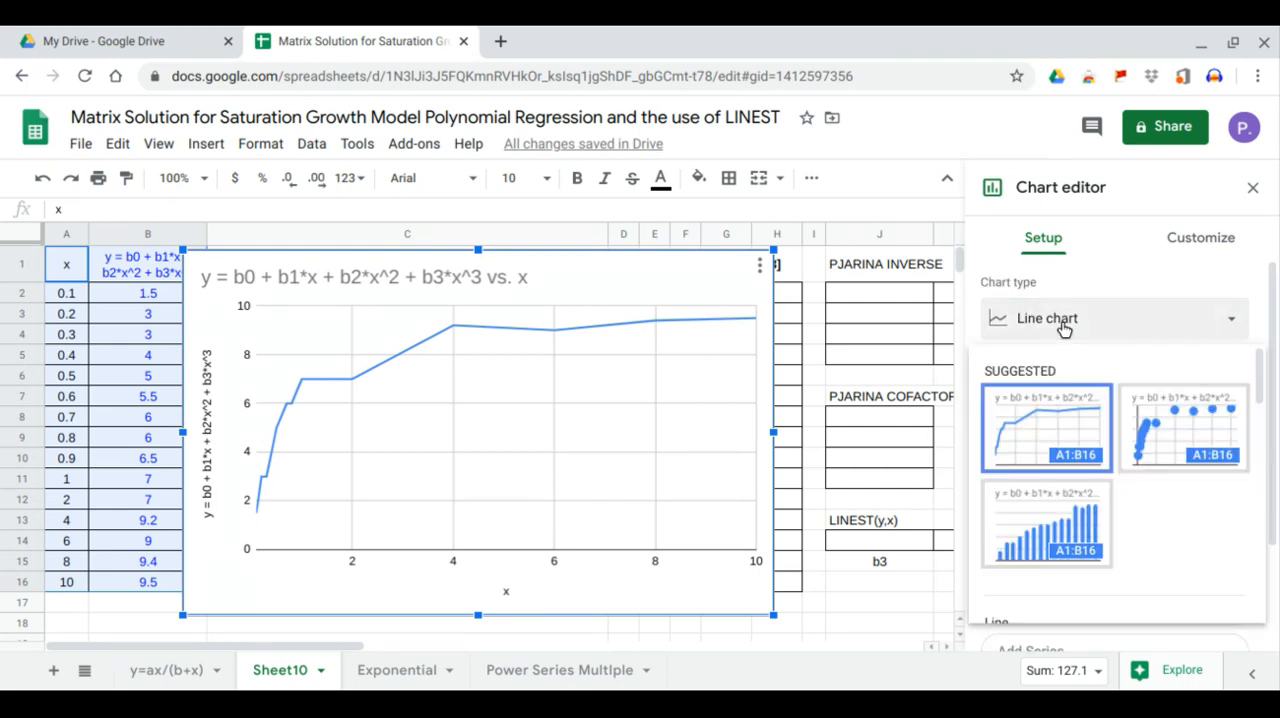
pyautogui.click(1191, 425)
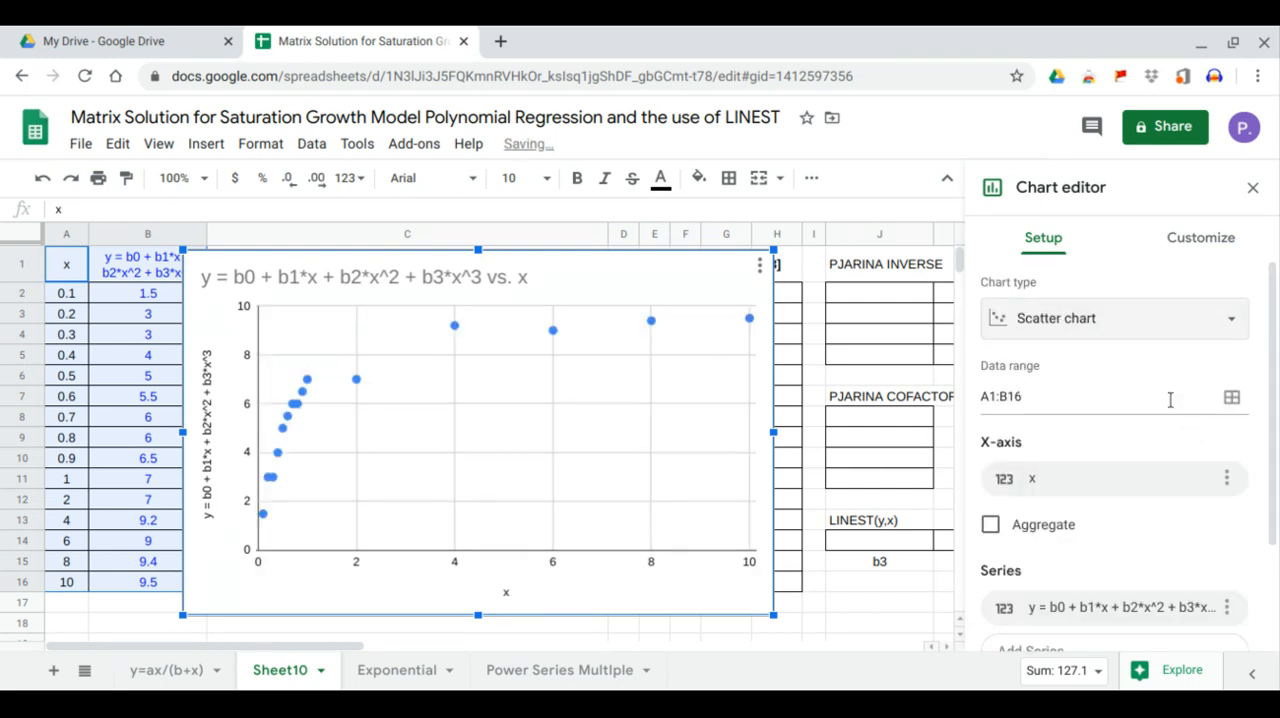
# - Add a trendline of type Polynomial to the scatter chart's data series
pyautogui.click(1200, 243)
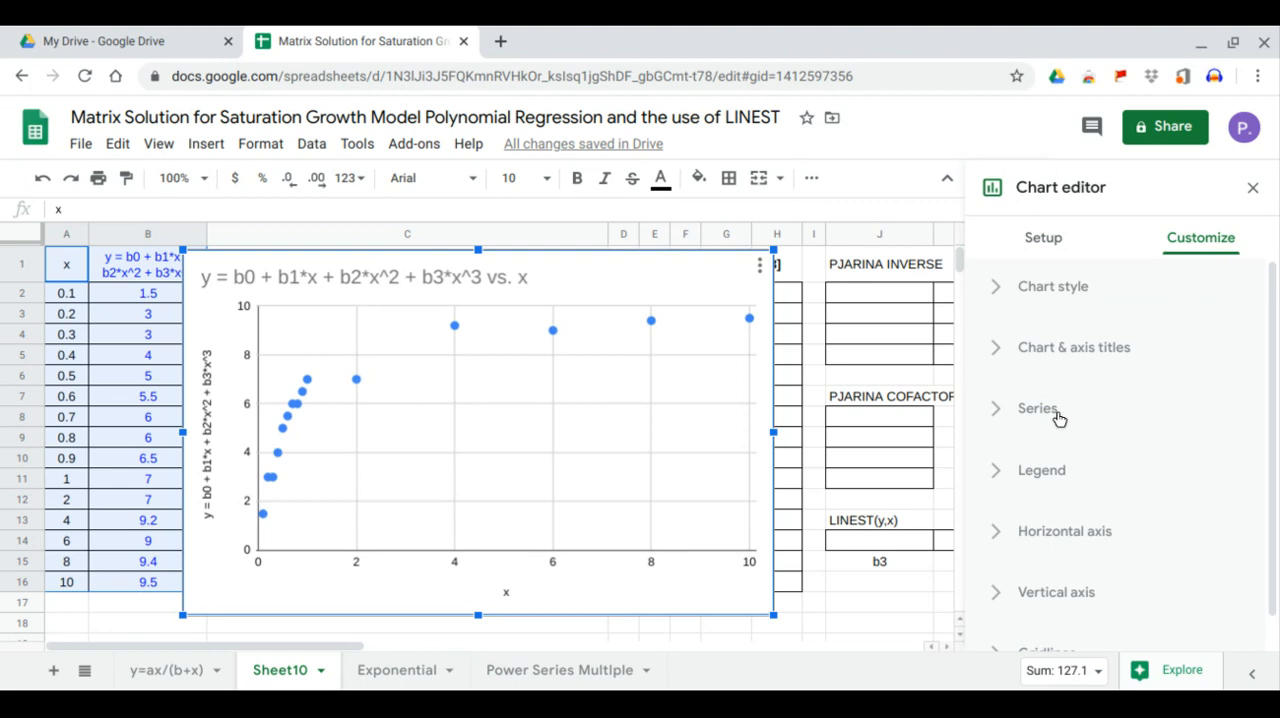
pyautogui.click(1058, 418)
pyautogui.scroll(-4, 1058, 415)
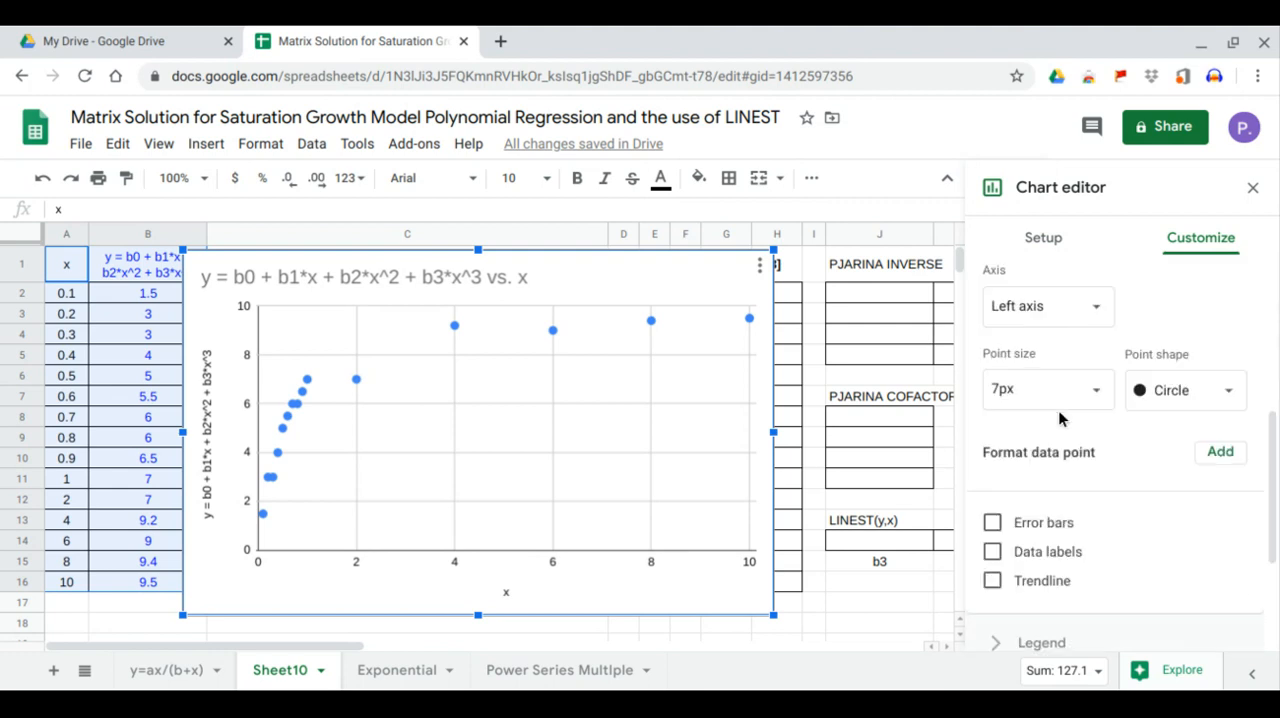
pyautogui.click(993, 581)
pyautogui.scroll(-3, 1110, 462)
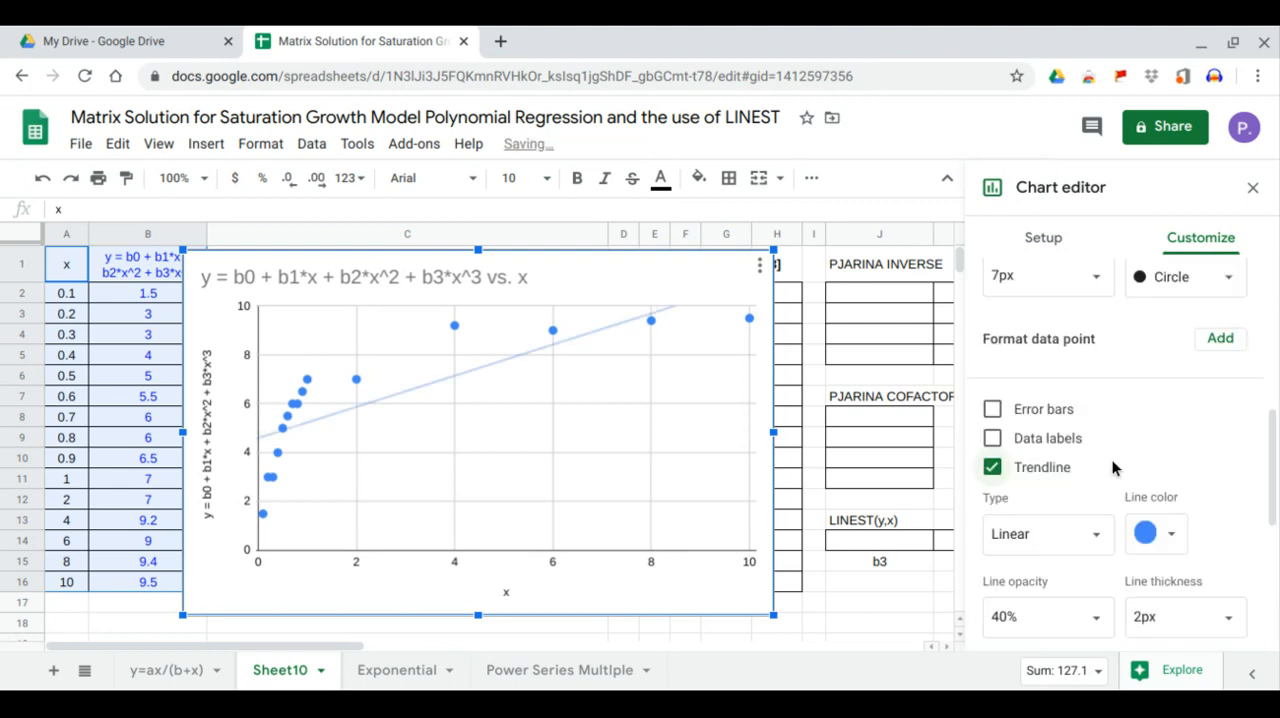
pyautogui.scroll(-1, 1112, 459)
pyautogui.click(1092, 408)
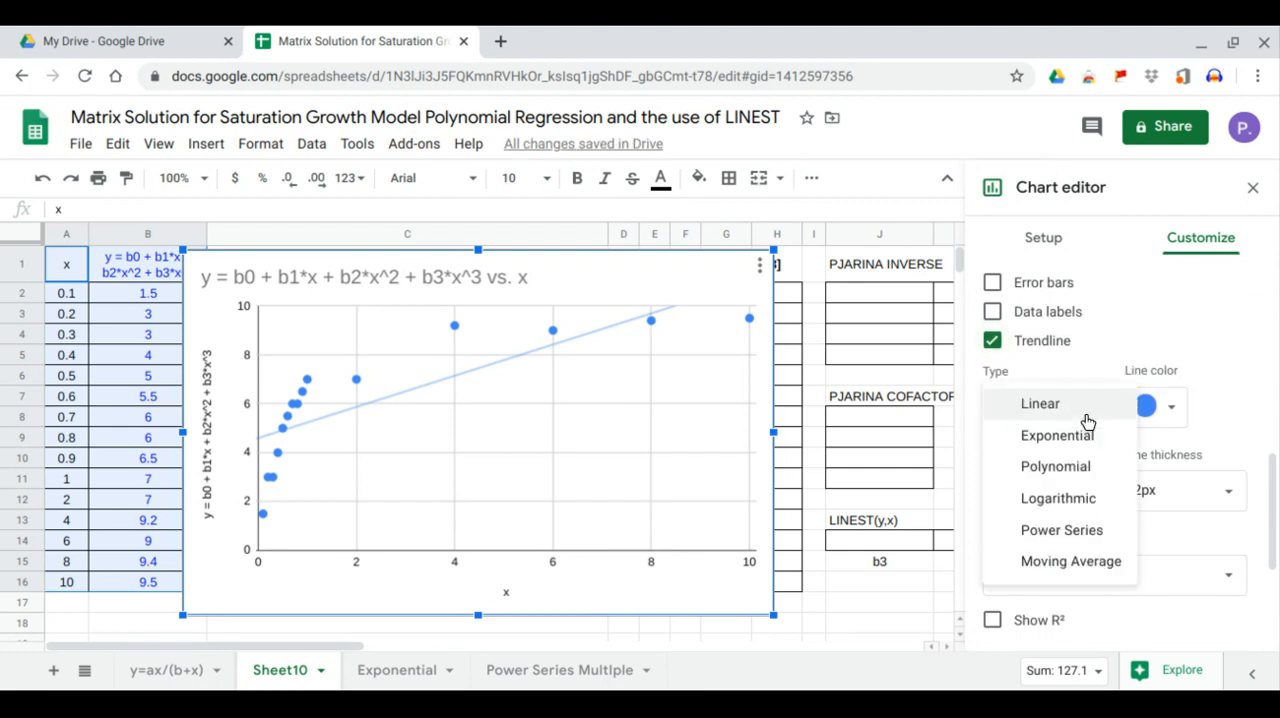
pyautogui.click(1062, 466)
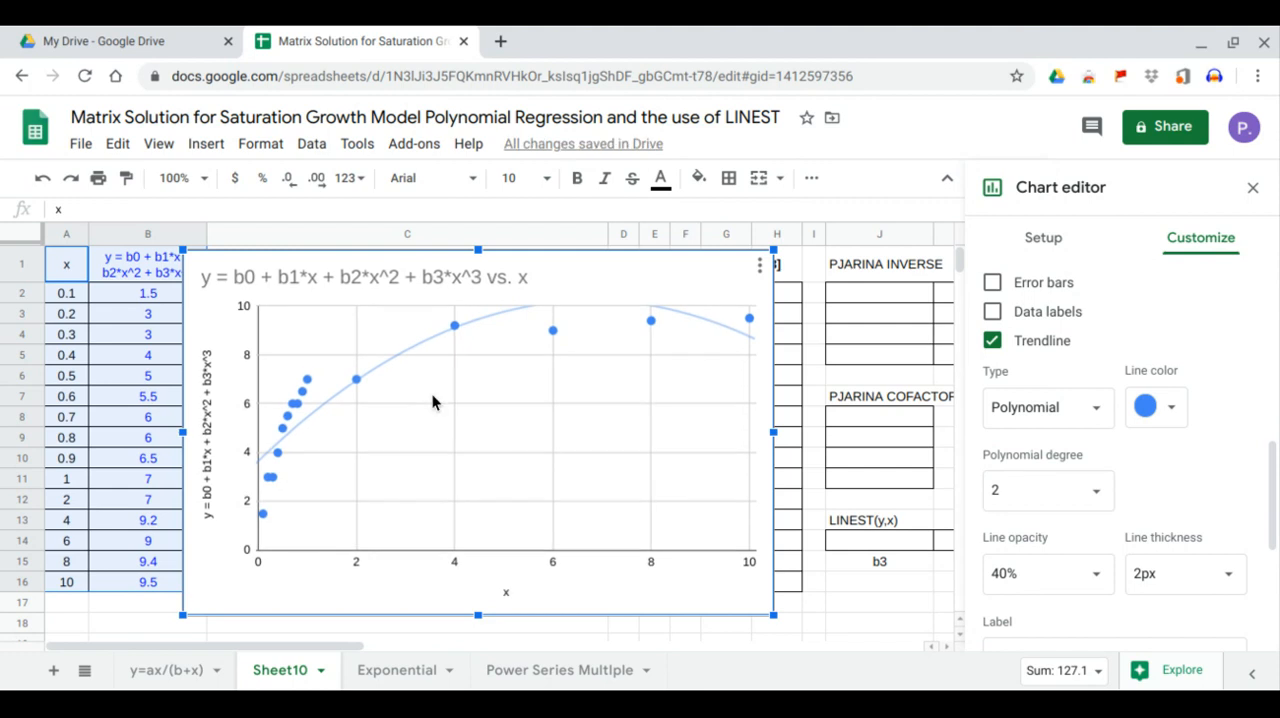
# - Set the trendline's polynomial degree to 3 and use its equation as the label, then close the chart editor
pyautogui.click(1096, 499)
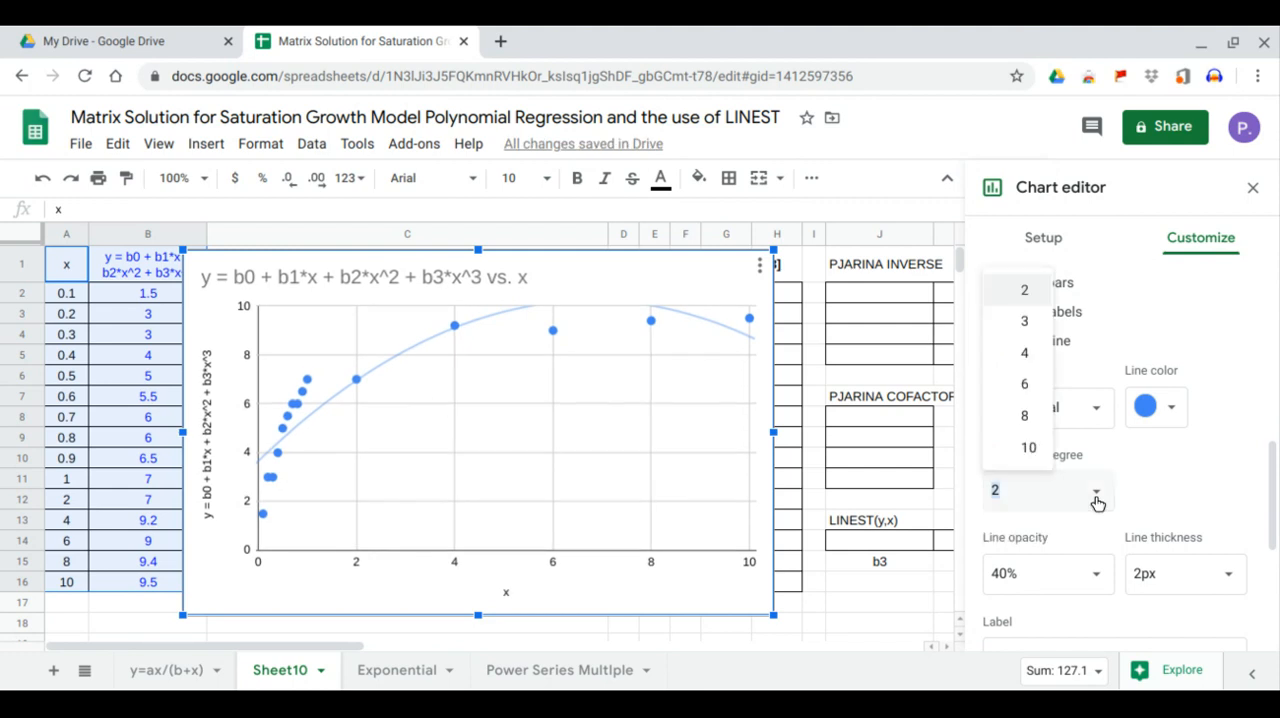
pyautogui.click(1038, 329)
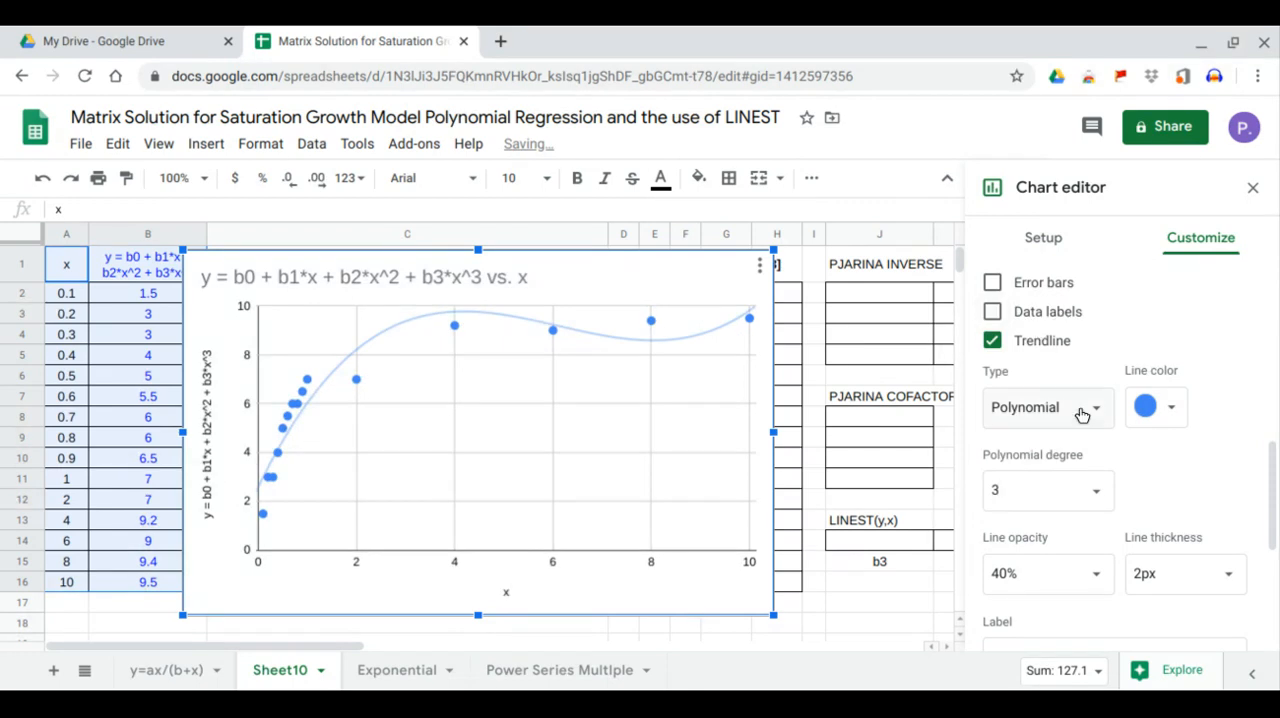
pyautogui.scroll(-2, 1080, 435)
pyautogui.click(1103, 532)
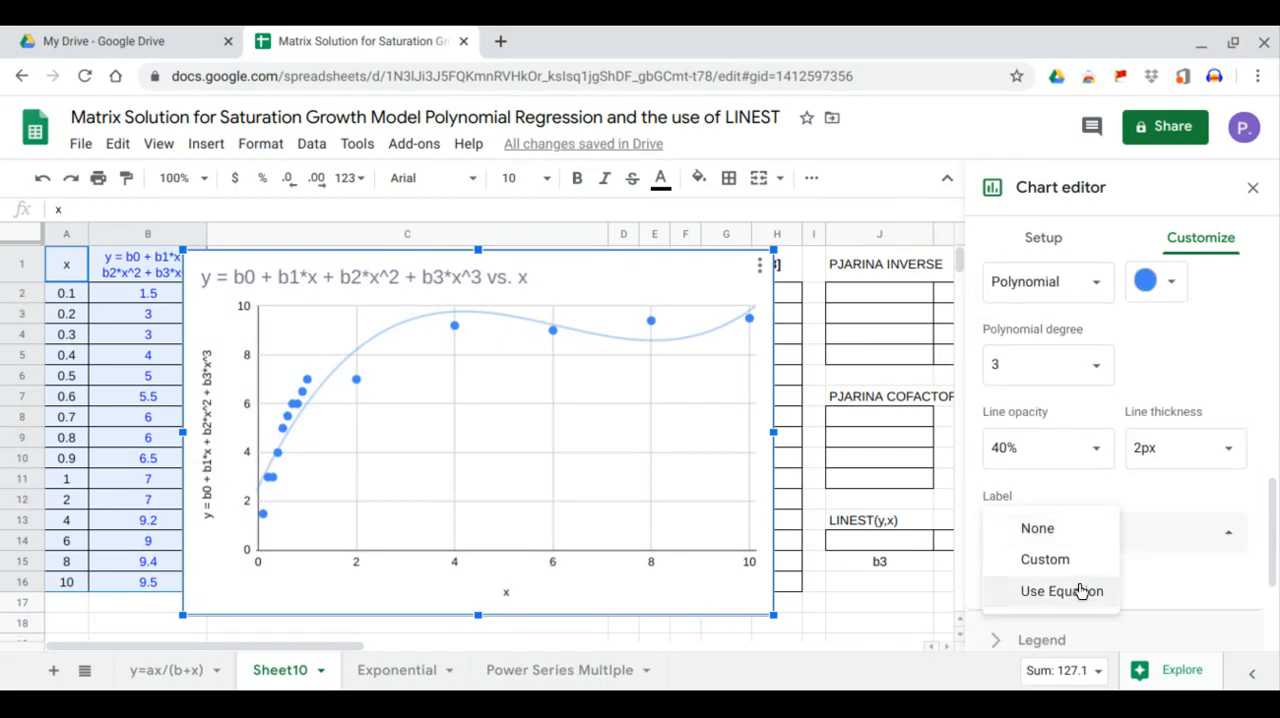
pyautogui.click(1075, 594)
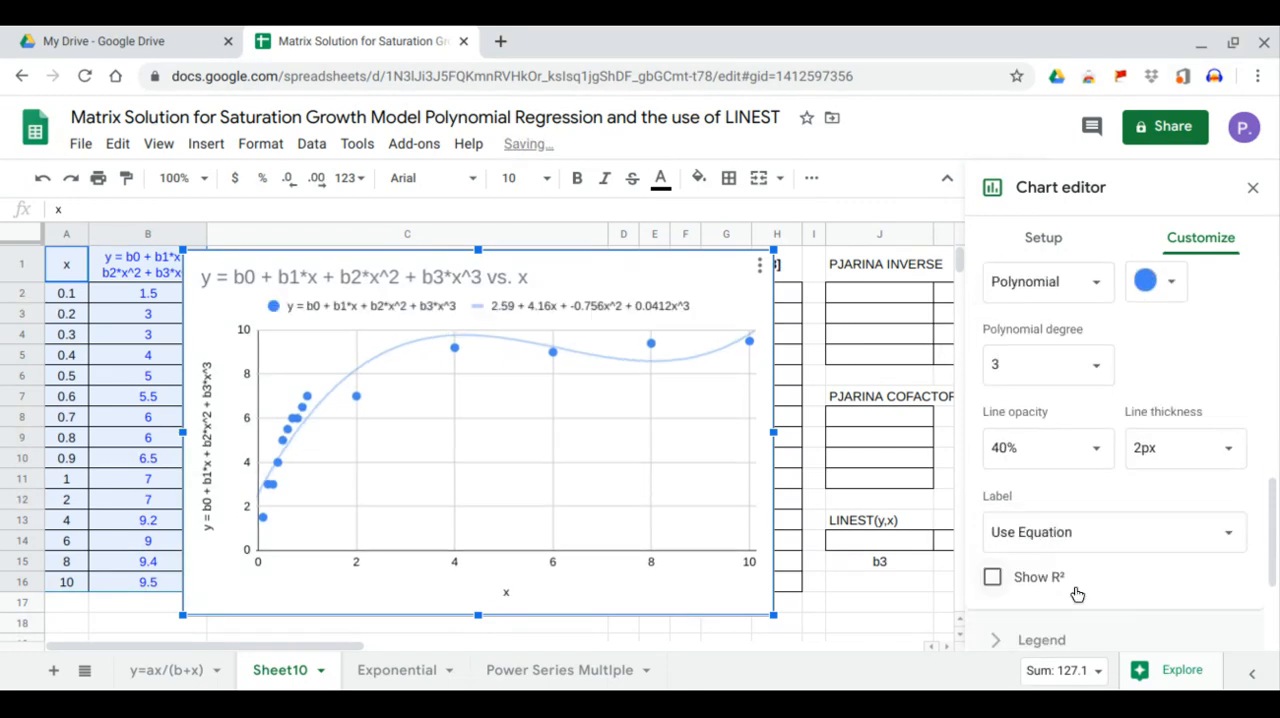
pyautogui.click(1255, 189)
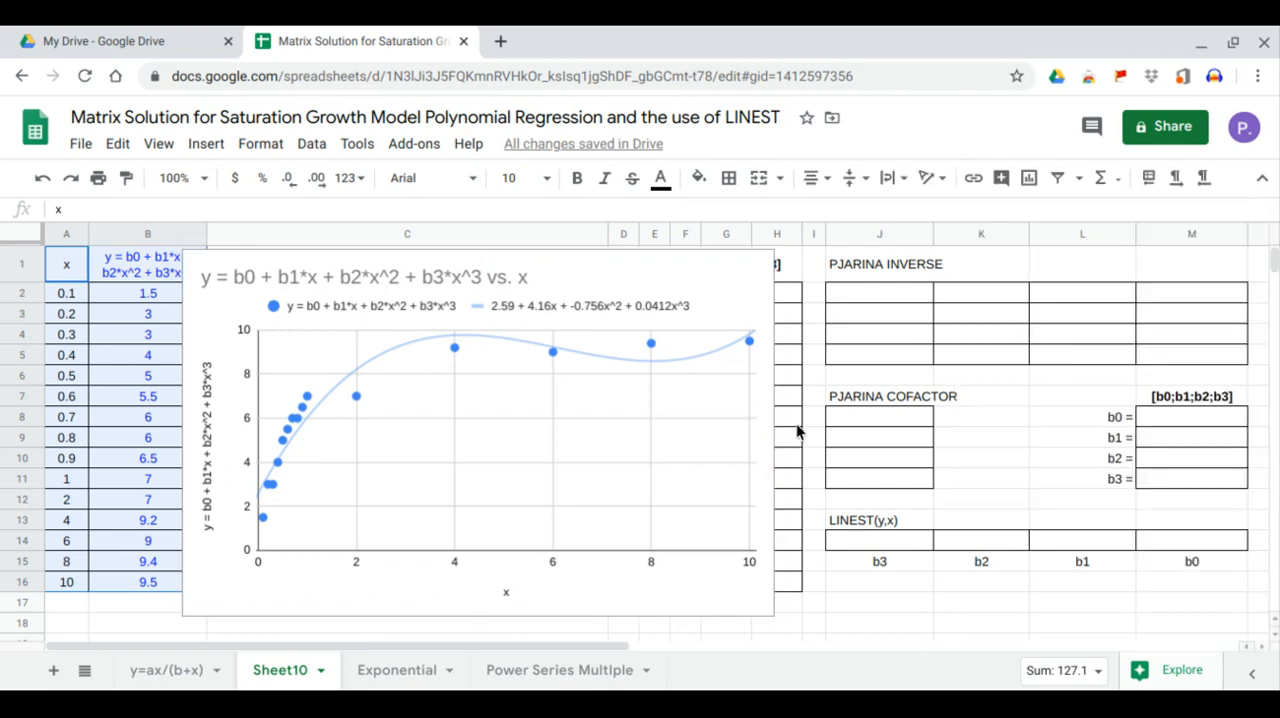
# - Resize the chart to fit within column C below its header, from row 2 to about row 18
pyautogui.click(711, 418)
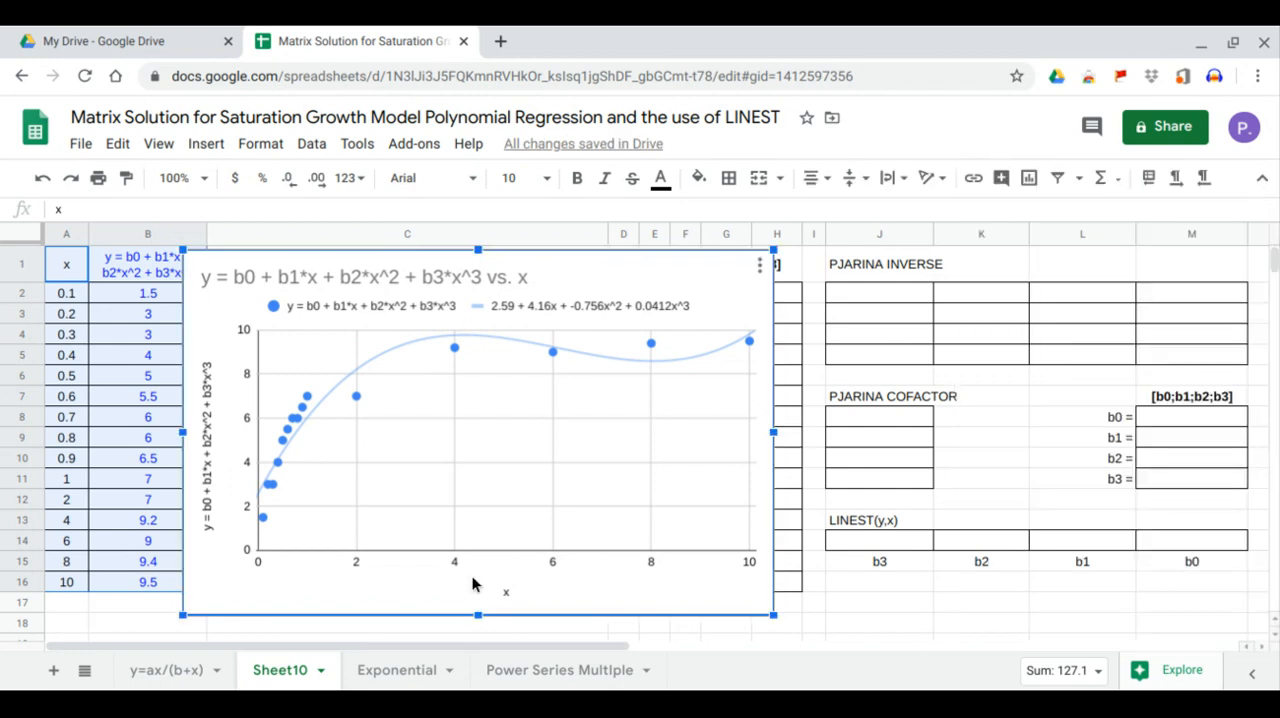
pyautogui.moveTo(478, 620); pyautogui.dragTo(477, 637)
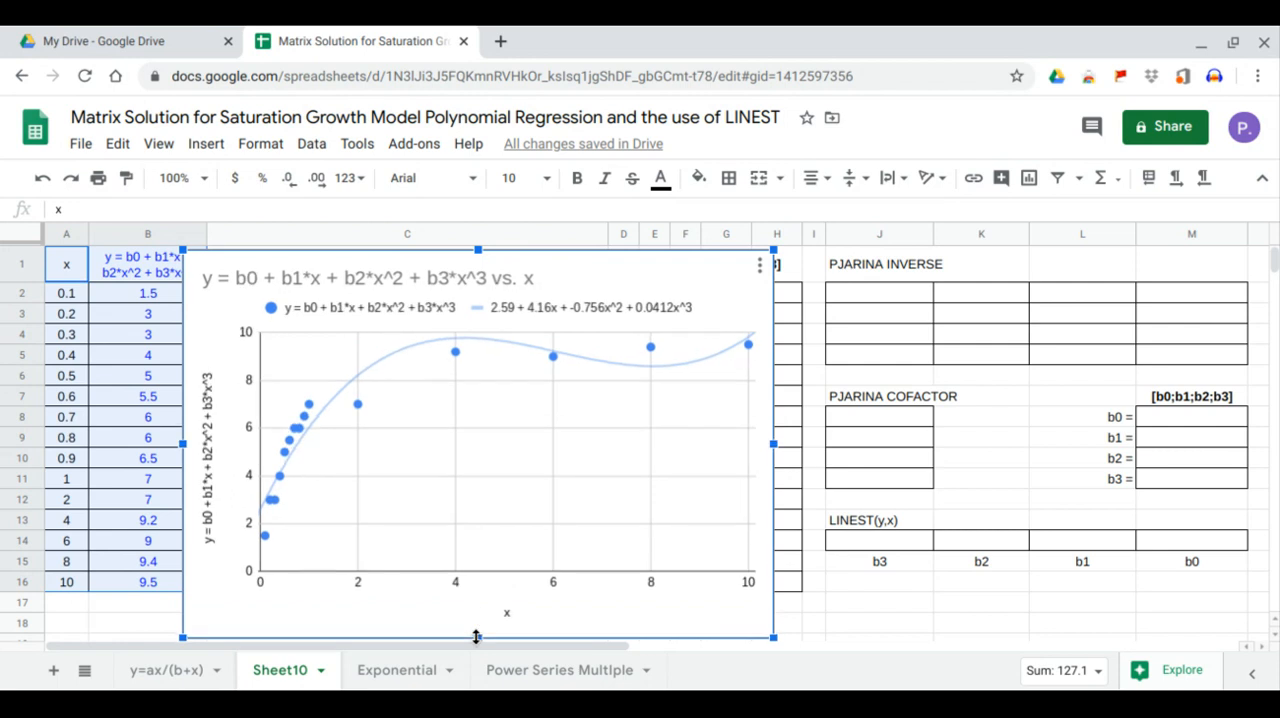
pyautogui.moveTo(479, 251); pyautogui.dragTo(484, 285)
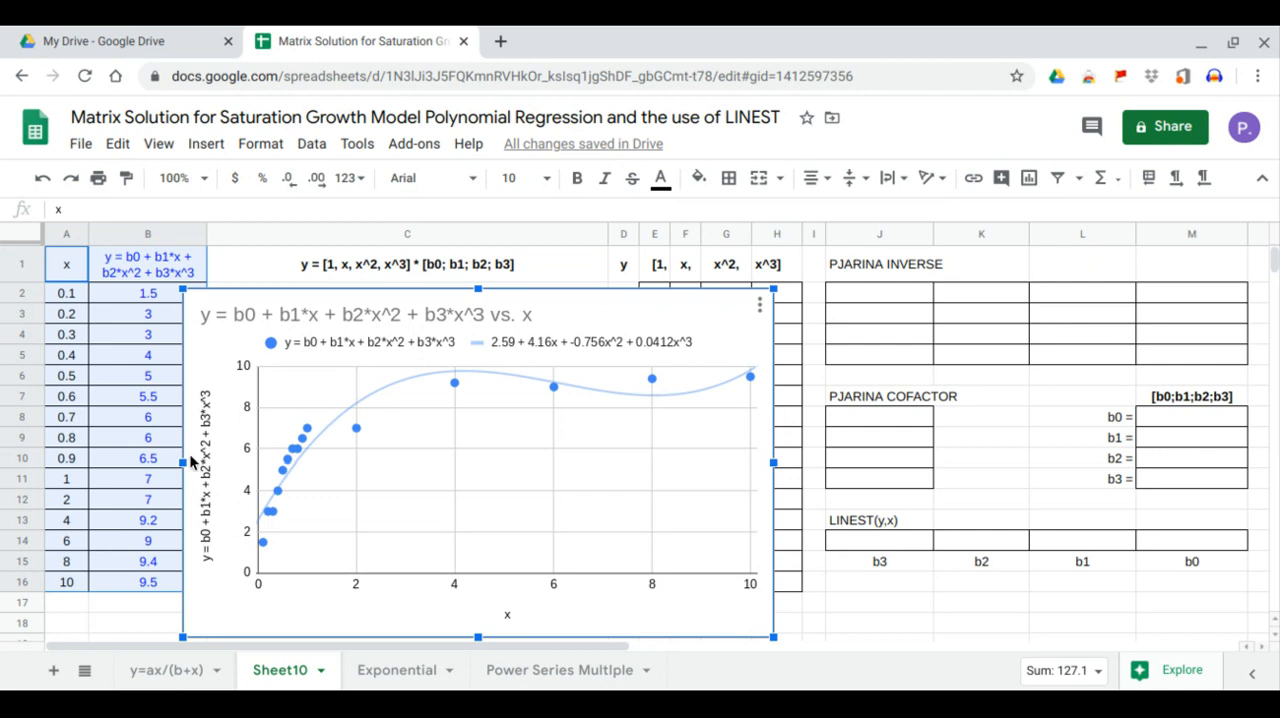
pyautogui.moveTo(184, 461); pyautogui.dragTo(231, 461)
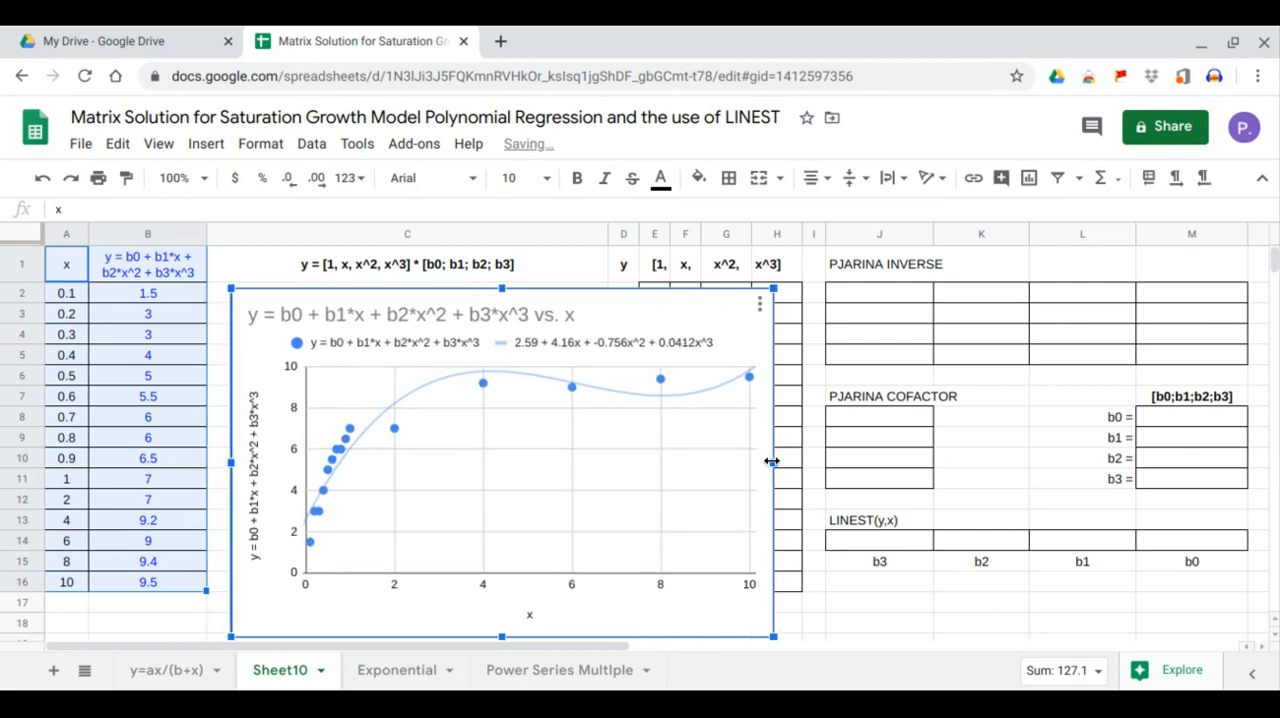
pyautogui.moveTo(771, 461); pyautogui.dragTo(611, 458)
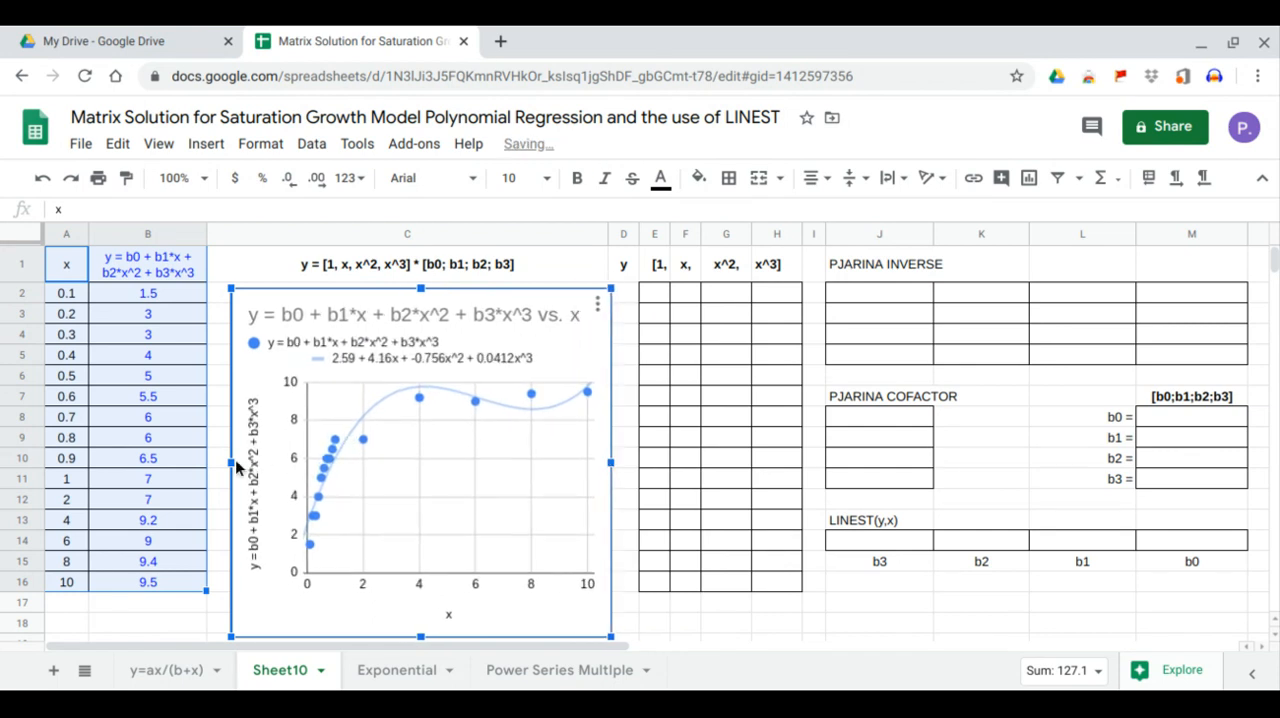
pyautogui.moveTo(233, 461); pyautogui.dragTo(215, 460)
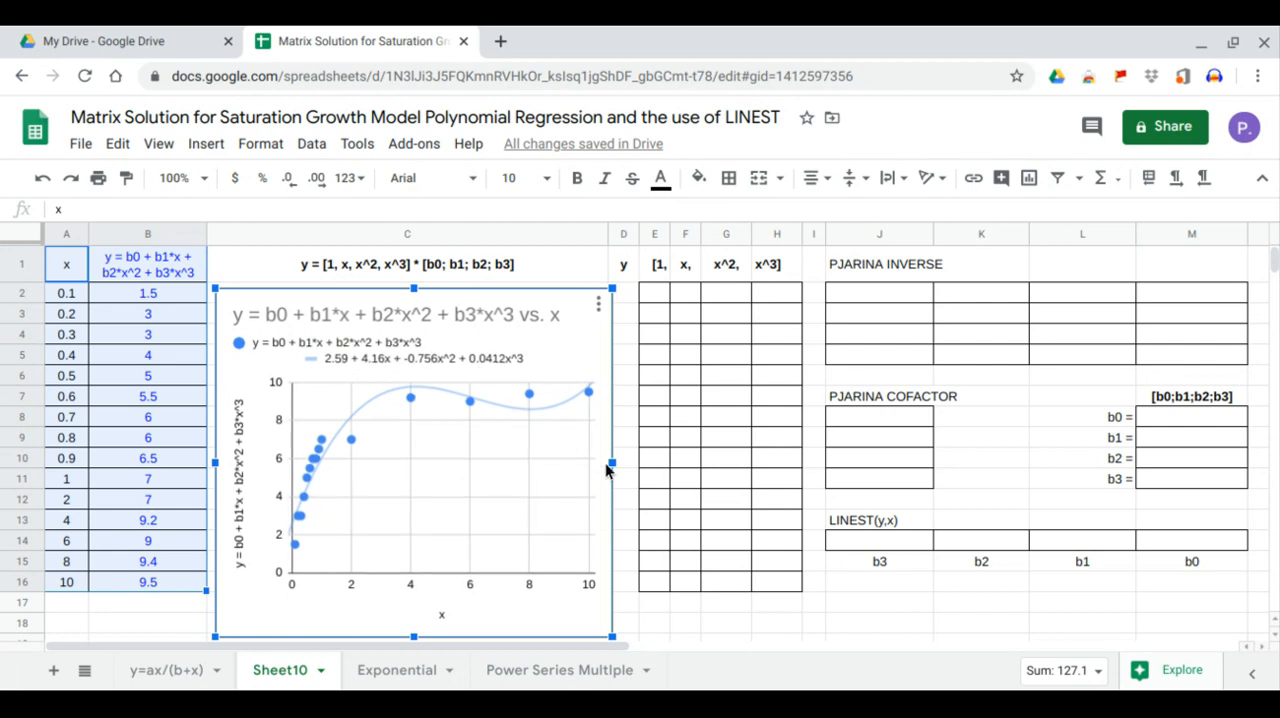
pyautogui.moveTo(612, 462); pyautogui.dragTo(603, 466)
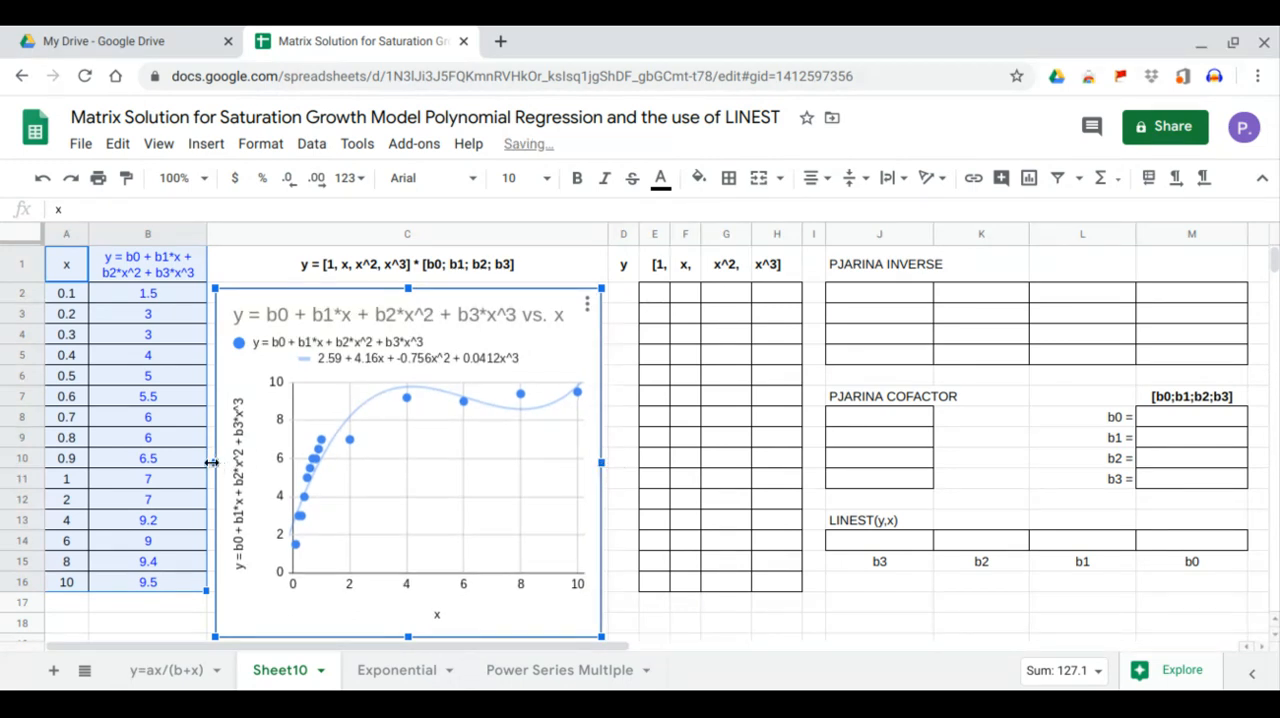
pyautogui.moveTo(215, 462); pyautogui.dragTo(210, 463)
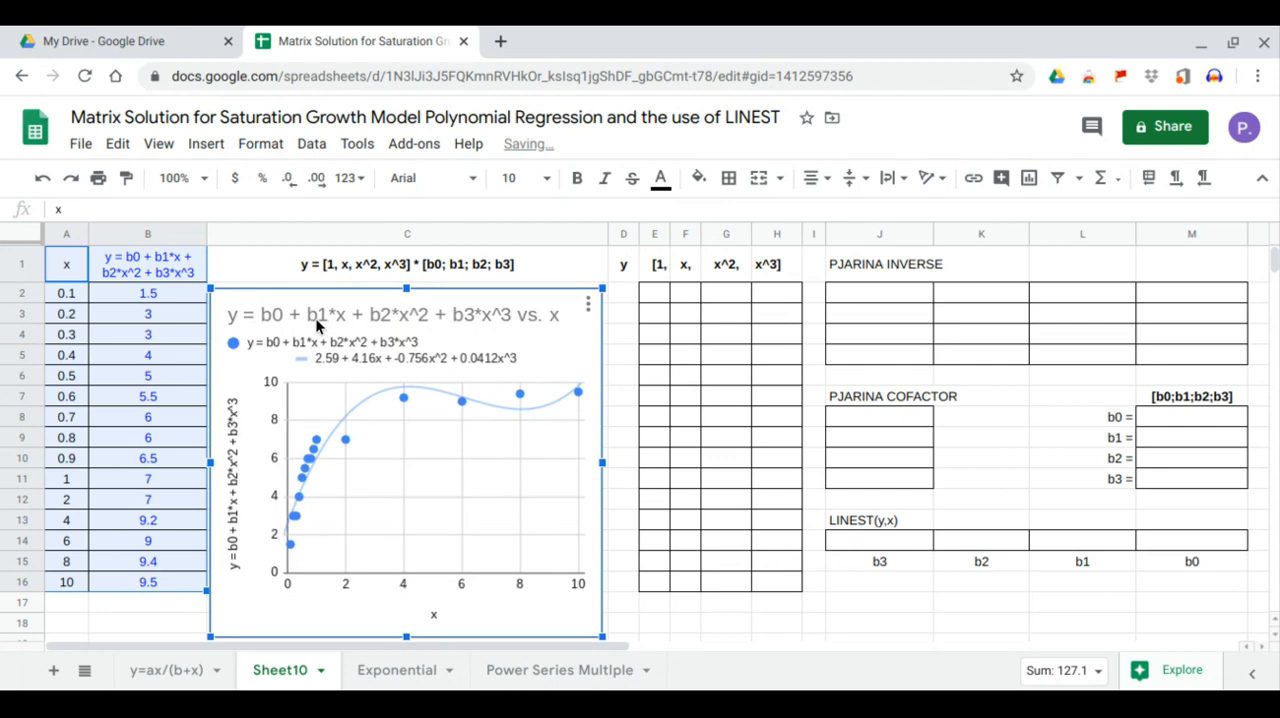
pyautogui.click(245, 274)
pyautogui.click(145, 266)
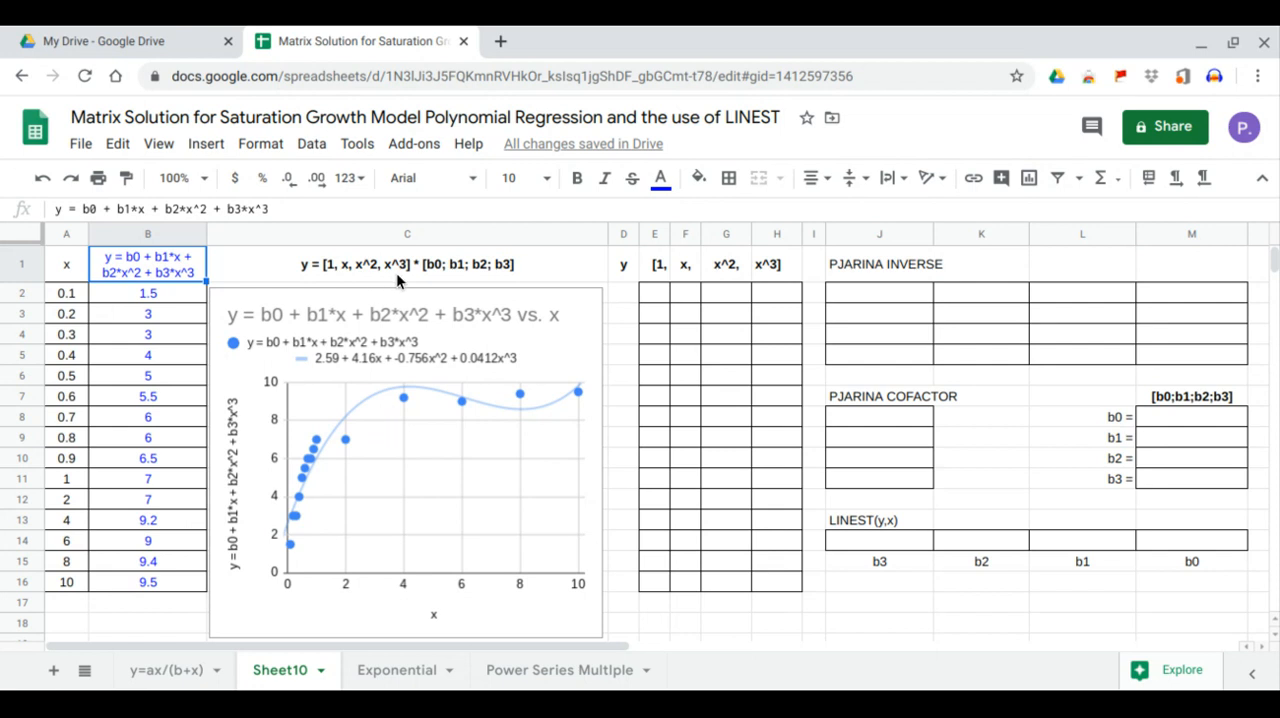
pyautogui.moveTo(657, 292); pyautogui.dragTo(789, 581)
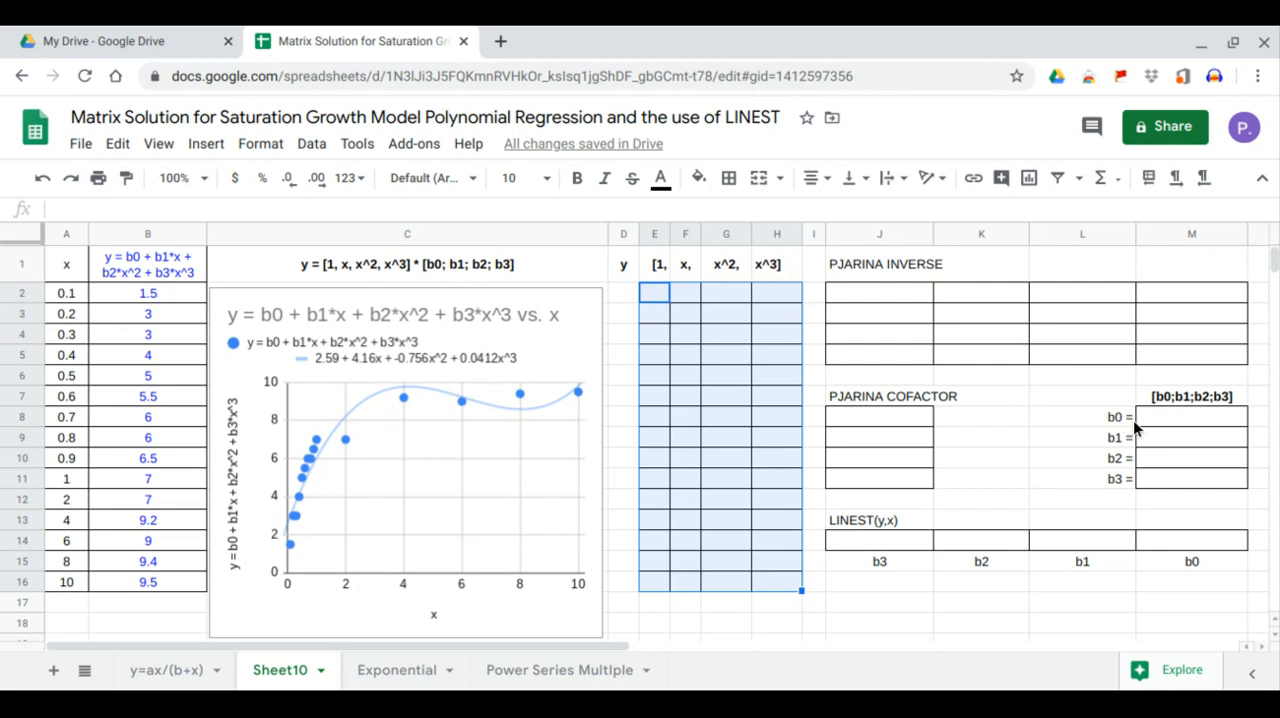
pyautogui.moveTo(1141, 417); pyautogui.dragTo(1152, 478)
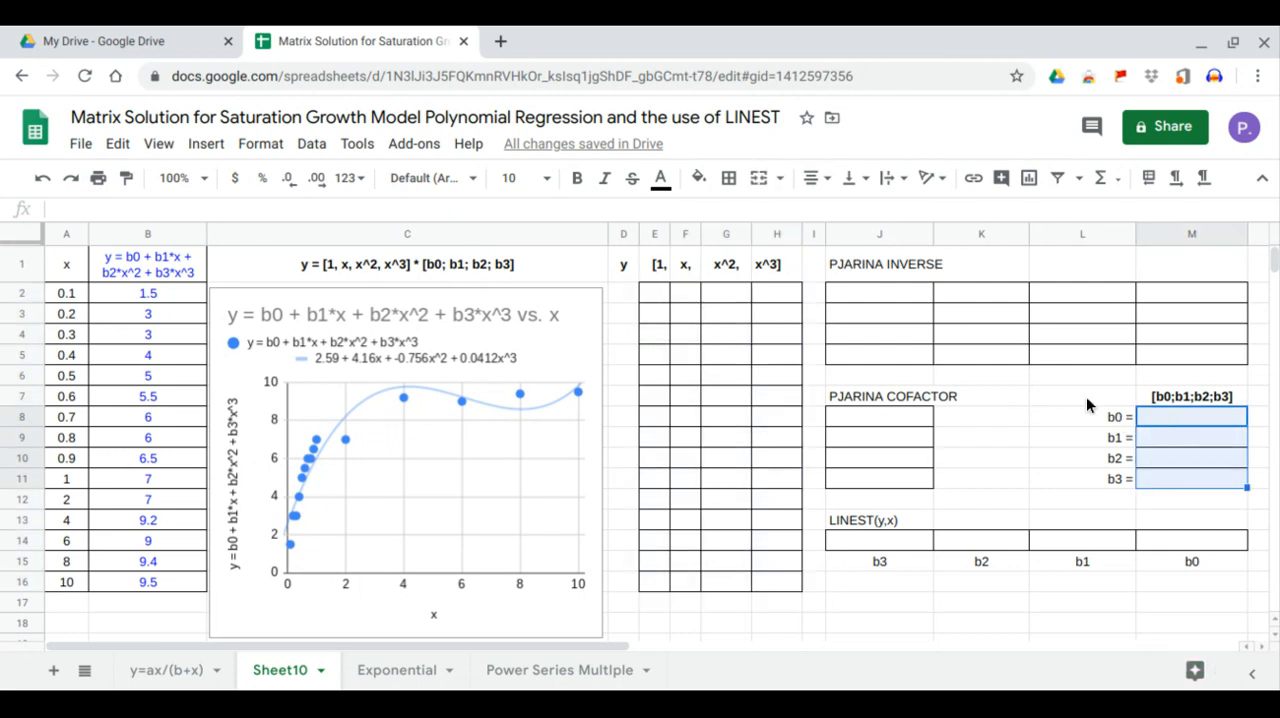
# - Fill the y column from D2 with an ARRAYFORMULA that copies the y values in B2:B16
pyautogui.click(625, 296)
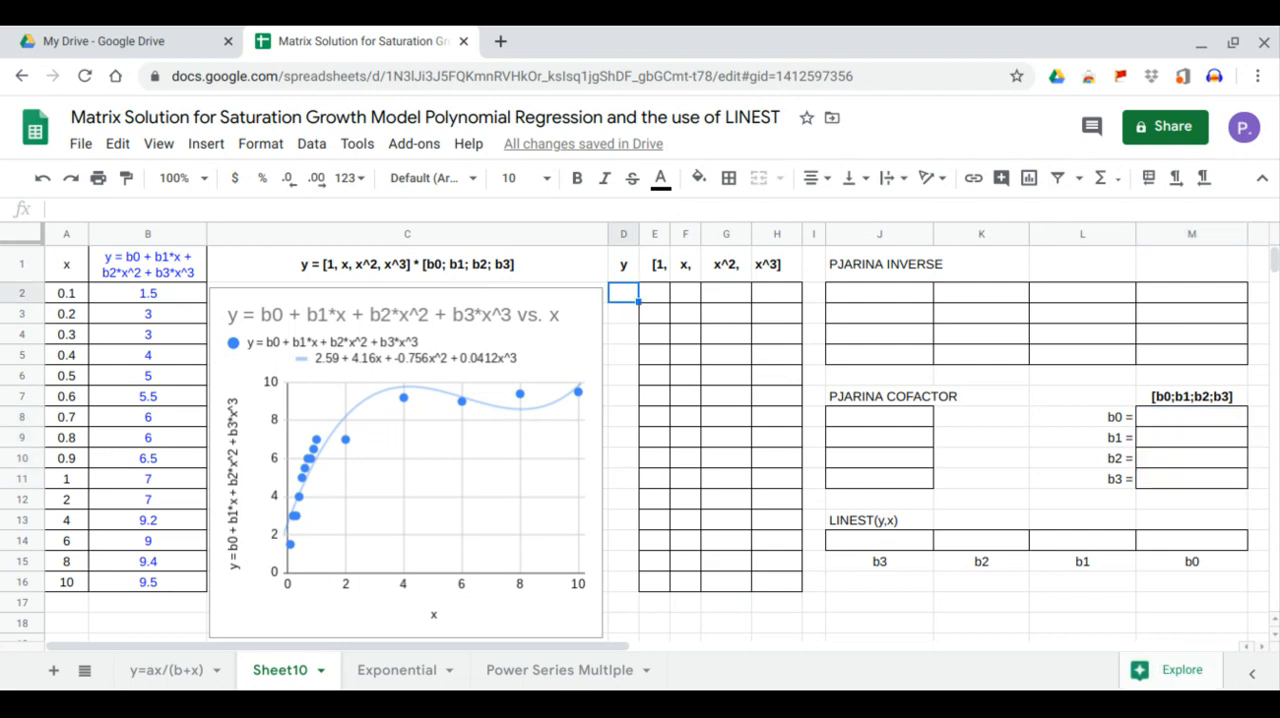
pyautogui.write('=ar')
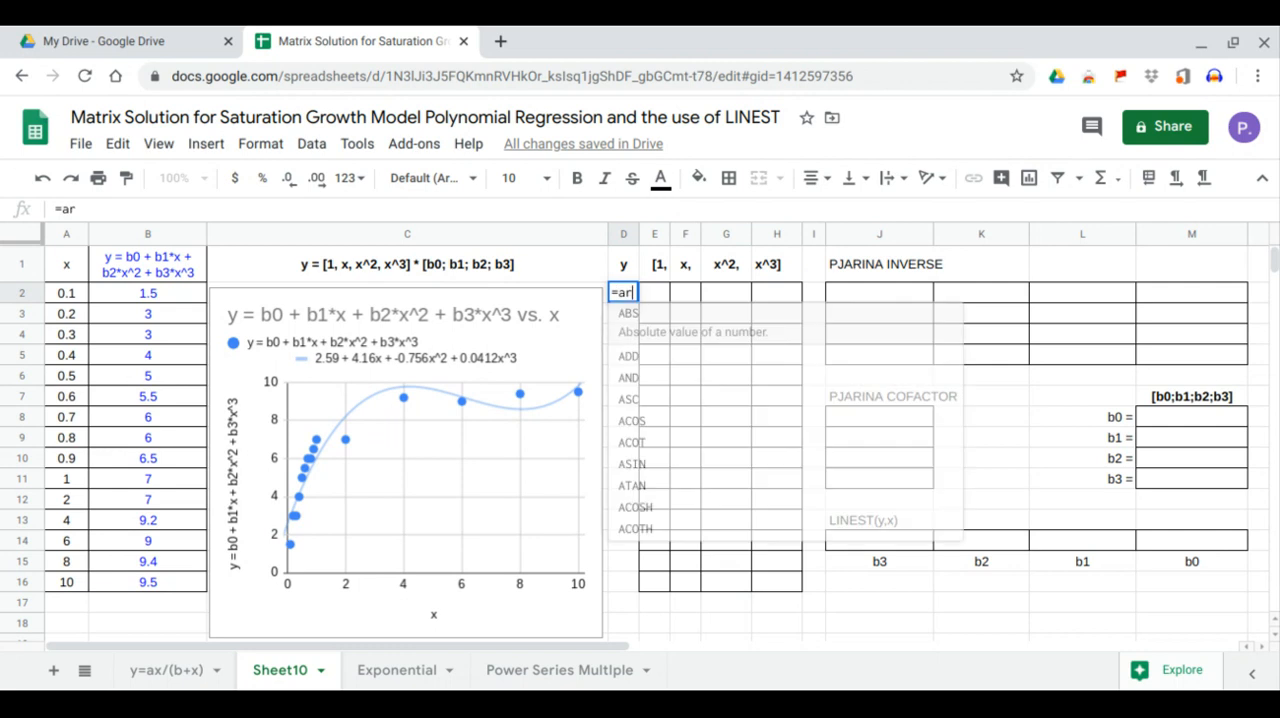
pyautogui.press('Tab')
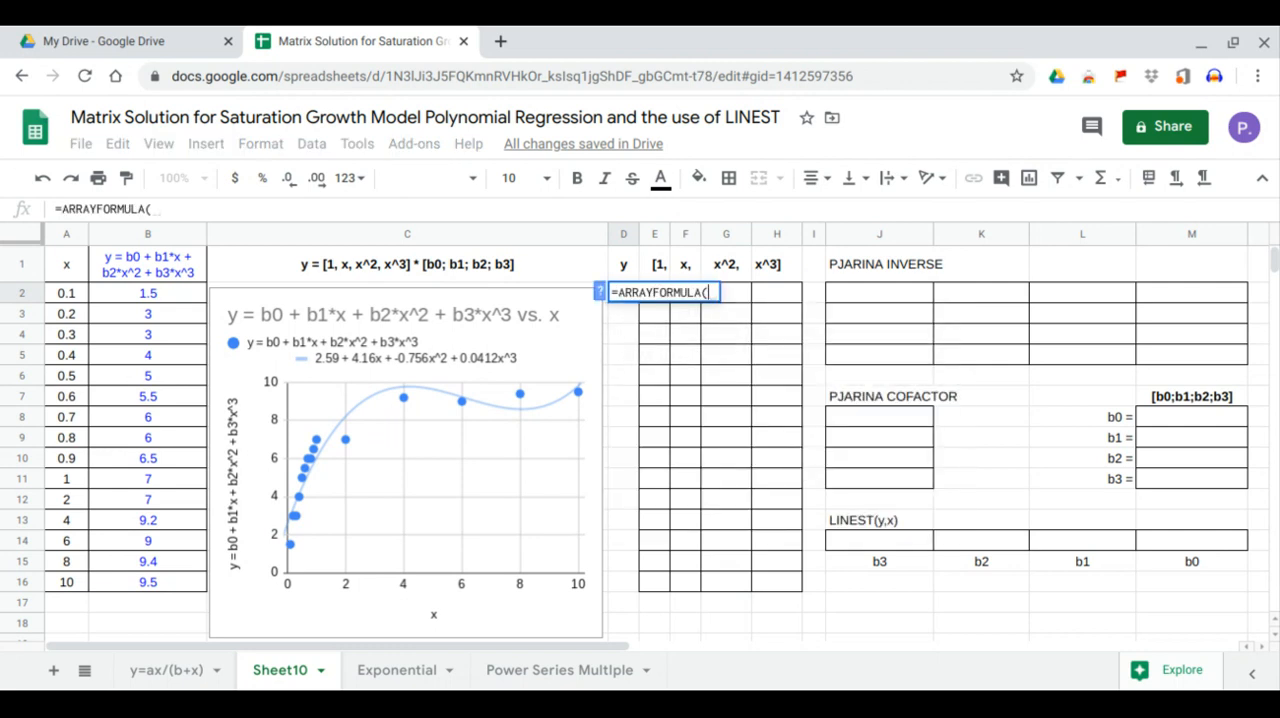
pyautogui.moveTo(178, 294); pyautogui.dragTo(156, 585)
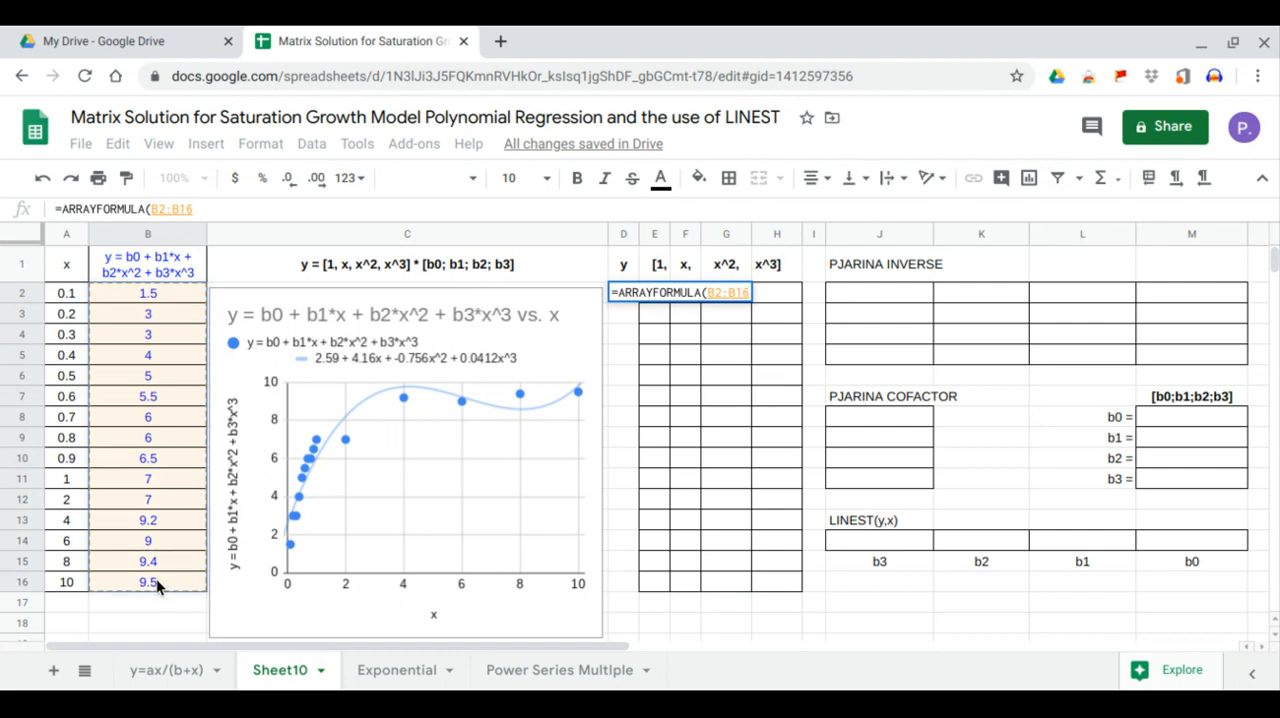
pyautogui.press('Return')
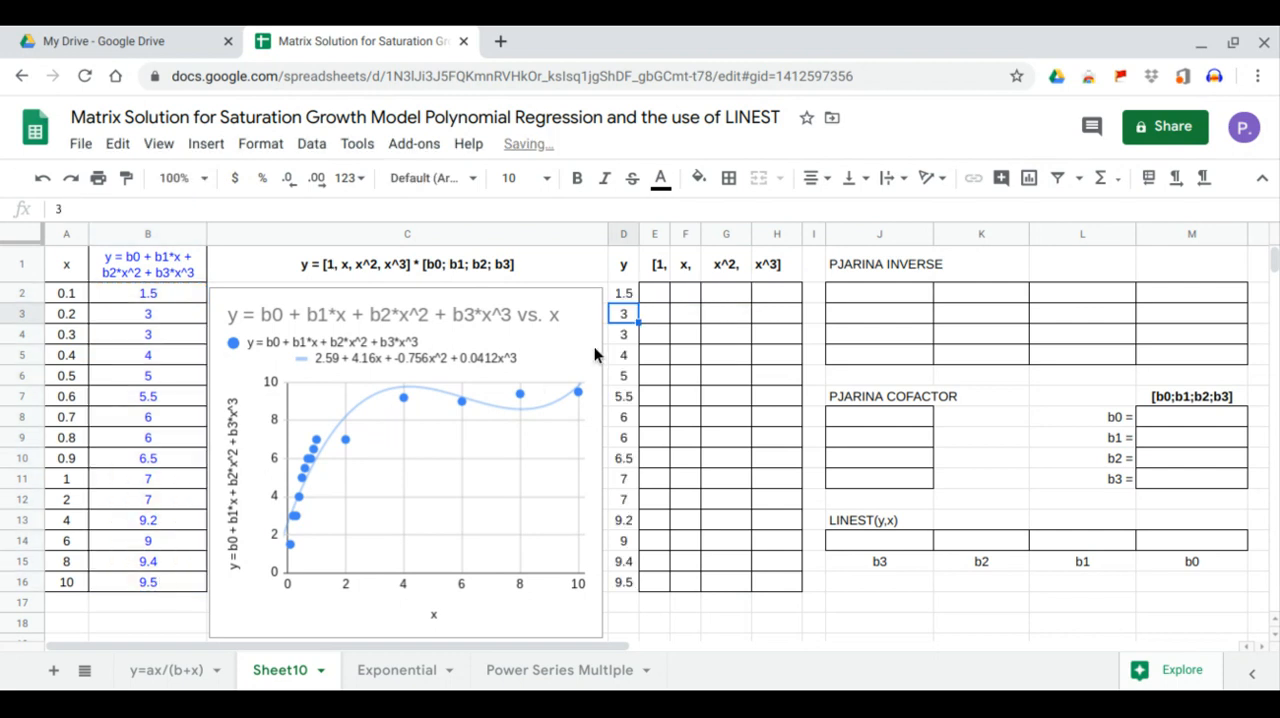
# - Fill the matrix's constant column, E2:E16, with the value 1
pyautogui.click(663, 292)
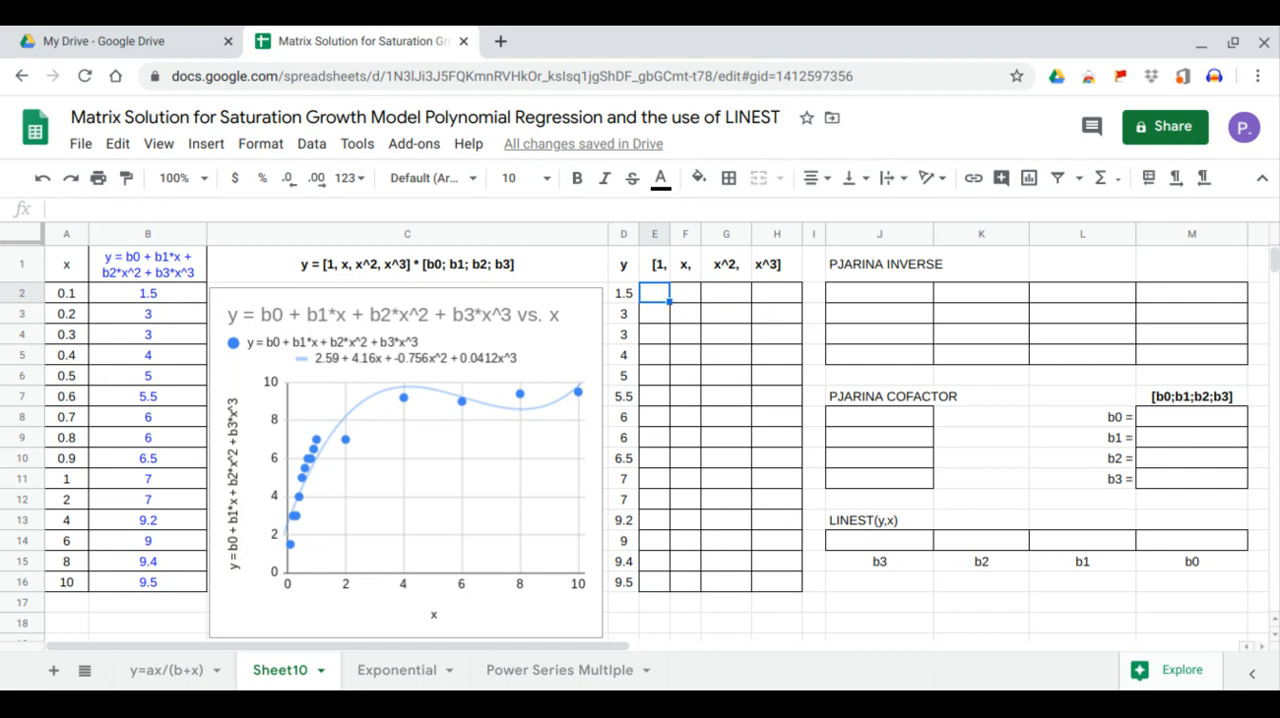
pyautogui.write('1')
pyautogui.press('Return')
# - Fill the matrix's x column from F2 with an ARRAYFORMULA that copies the x values in A2:A16
pyautogui.click(688, 292)
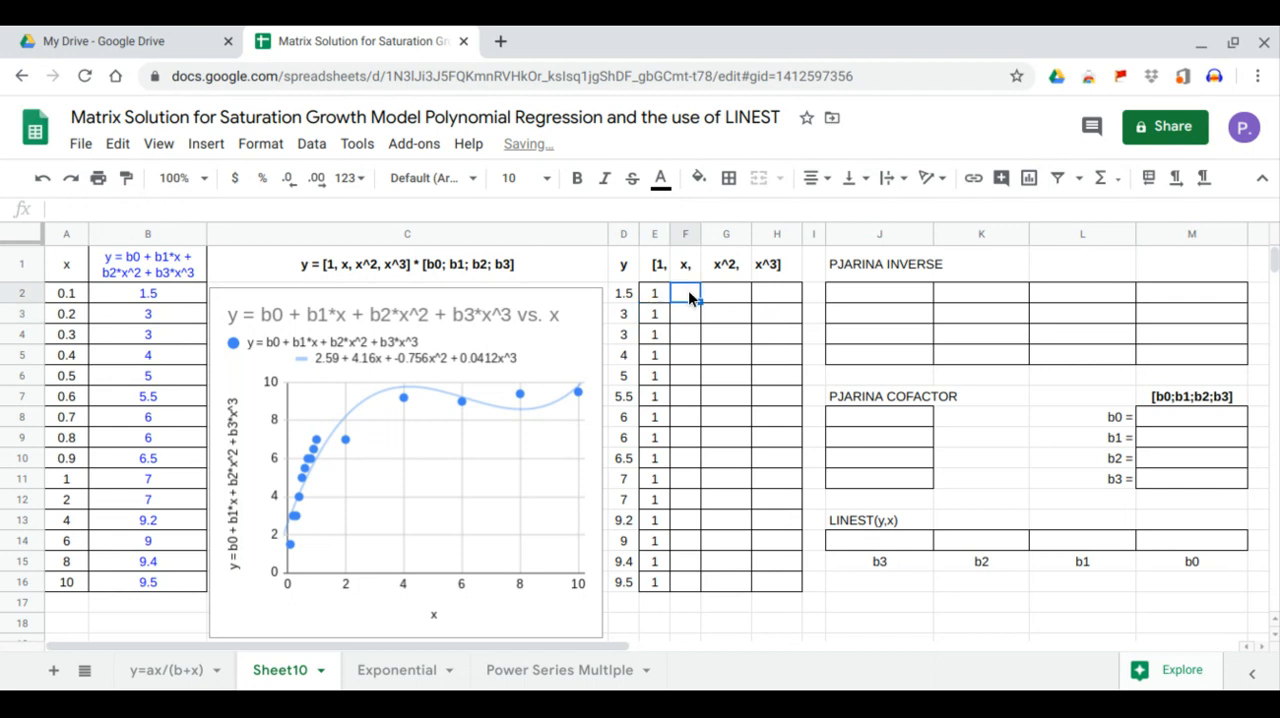
pyautogui.write('=arr')
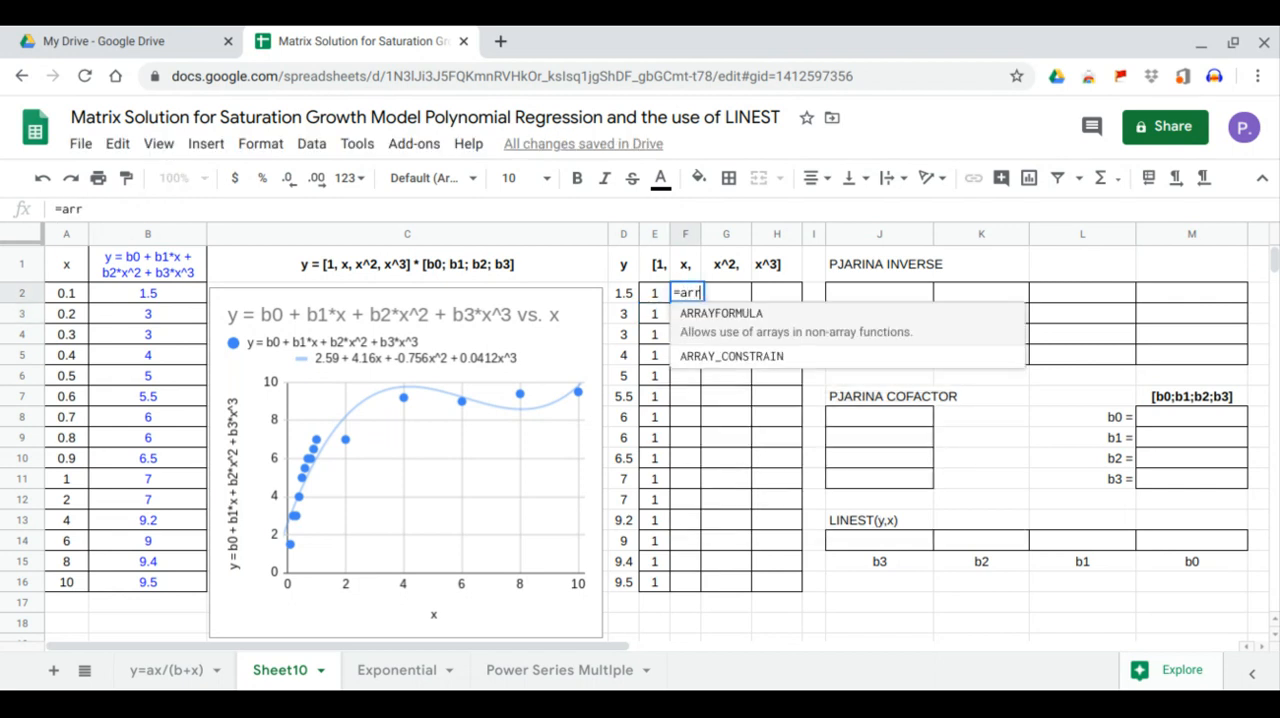
pyautogui.press('Tab')
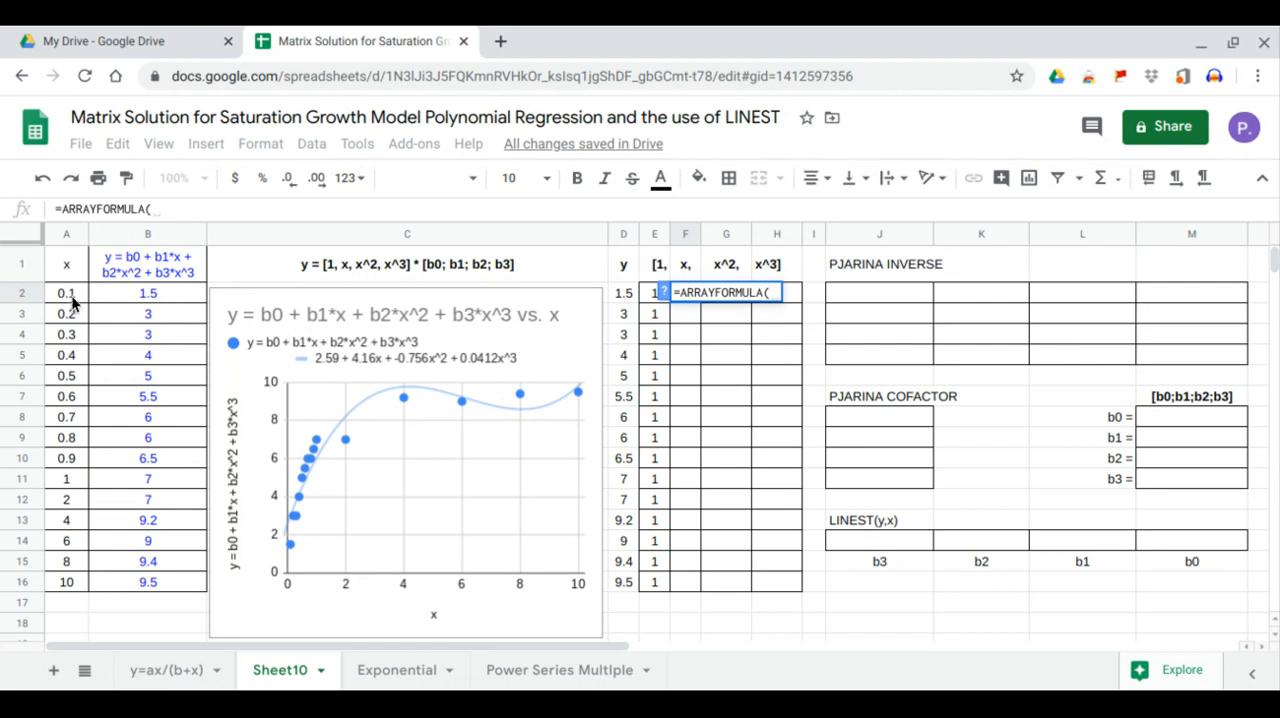
pyautogui.moveTo(69, 297); pyautogui.dragTo(75, 580)
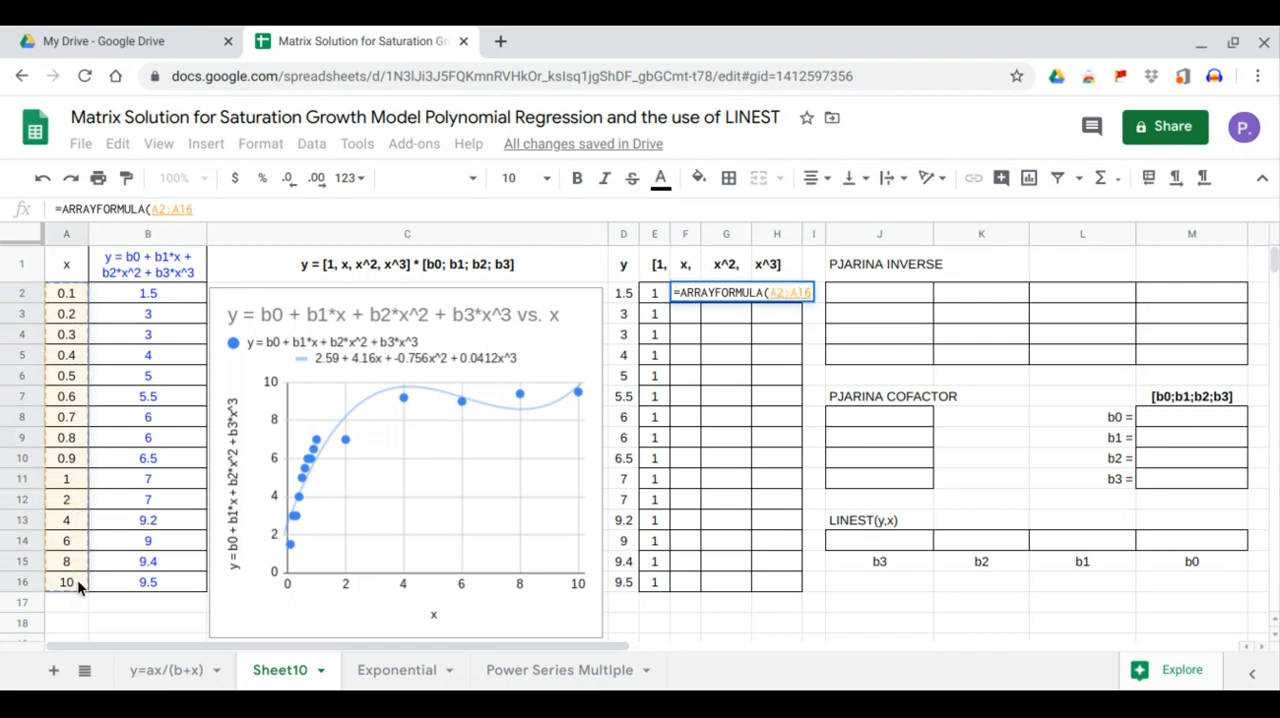
pyautogui.press('Return')
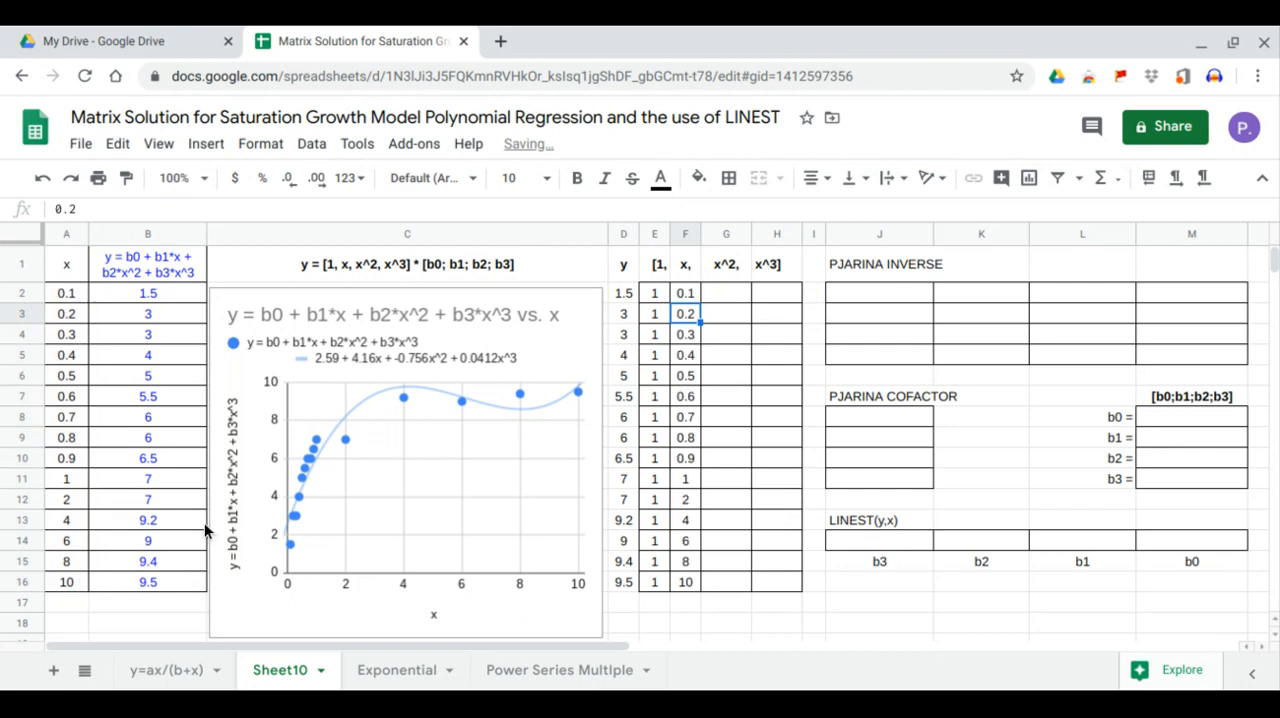
# - Fill the x^2 column from G2 with an ARRAYFORMULA that squares the x values in F2:F16
pyautogui.click(725, 296)
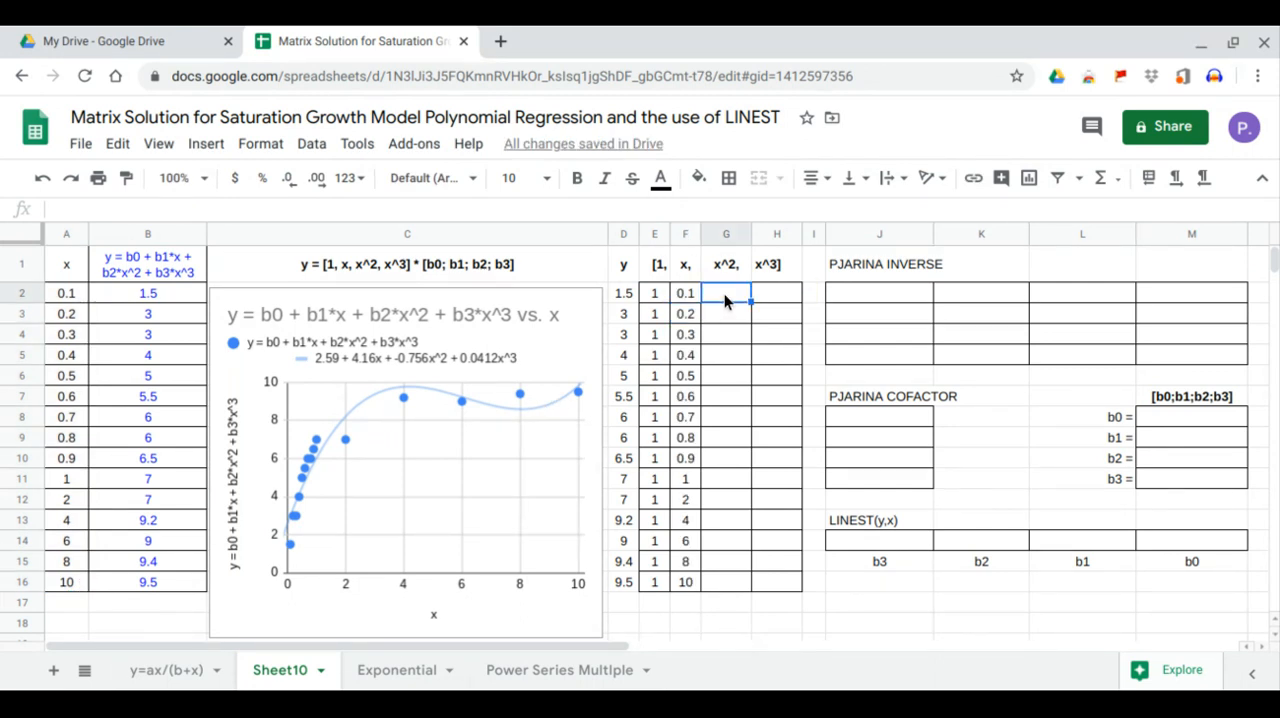
pyautogui.write('=ARRAYFORMULA(')
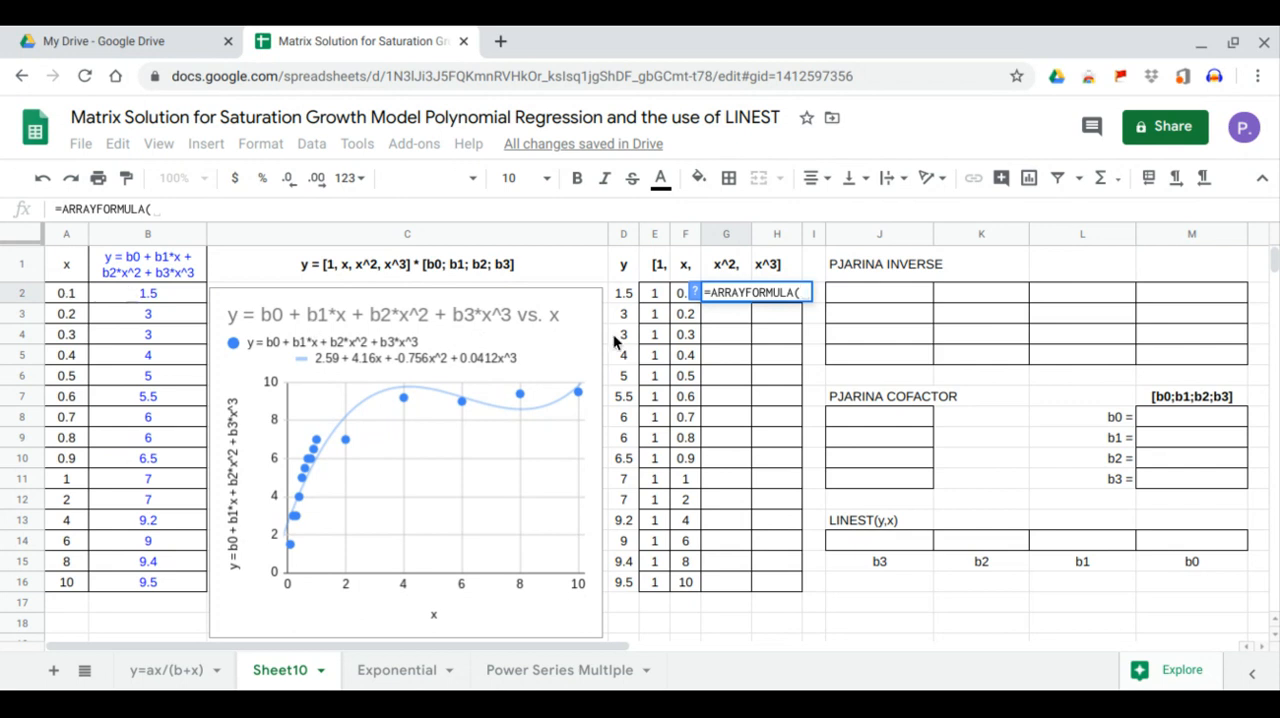
pyautogui.moveTo(676, 293); pyautogui.dragTo(684, 582)
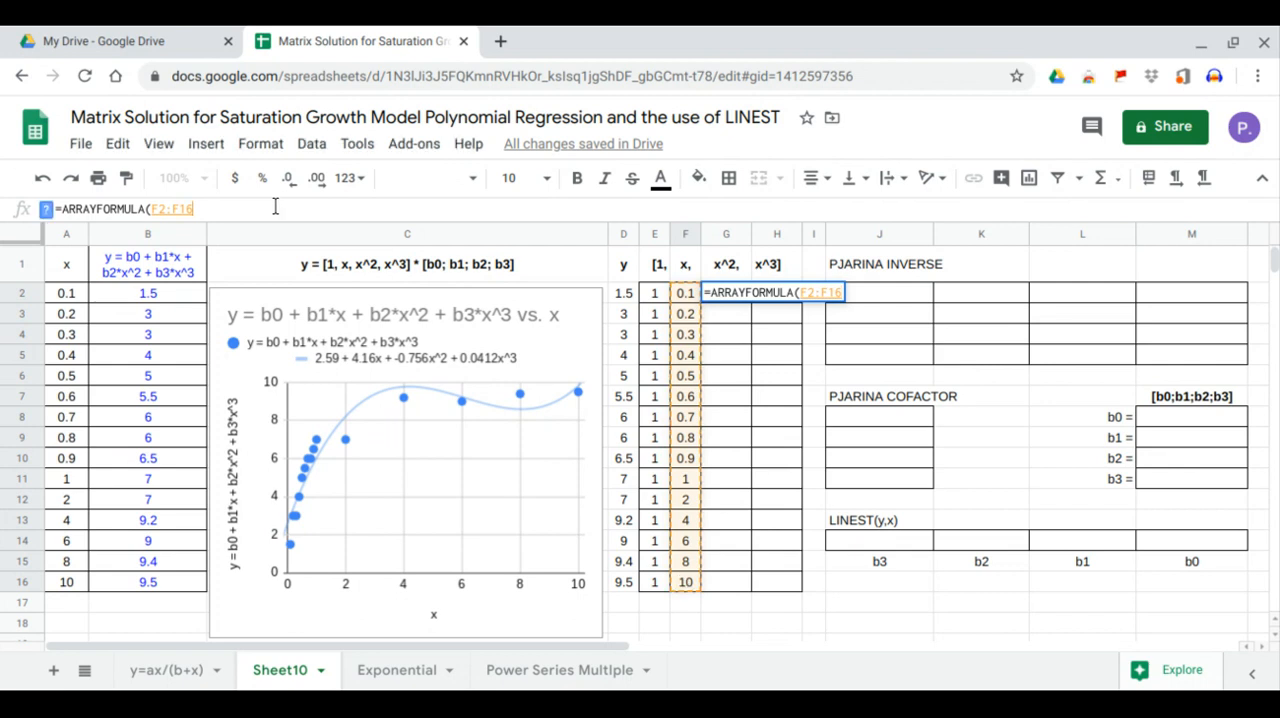
pyautogui.write('^2')
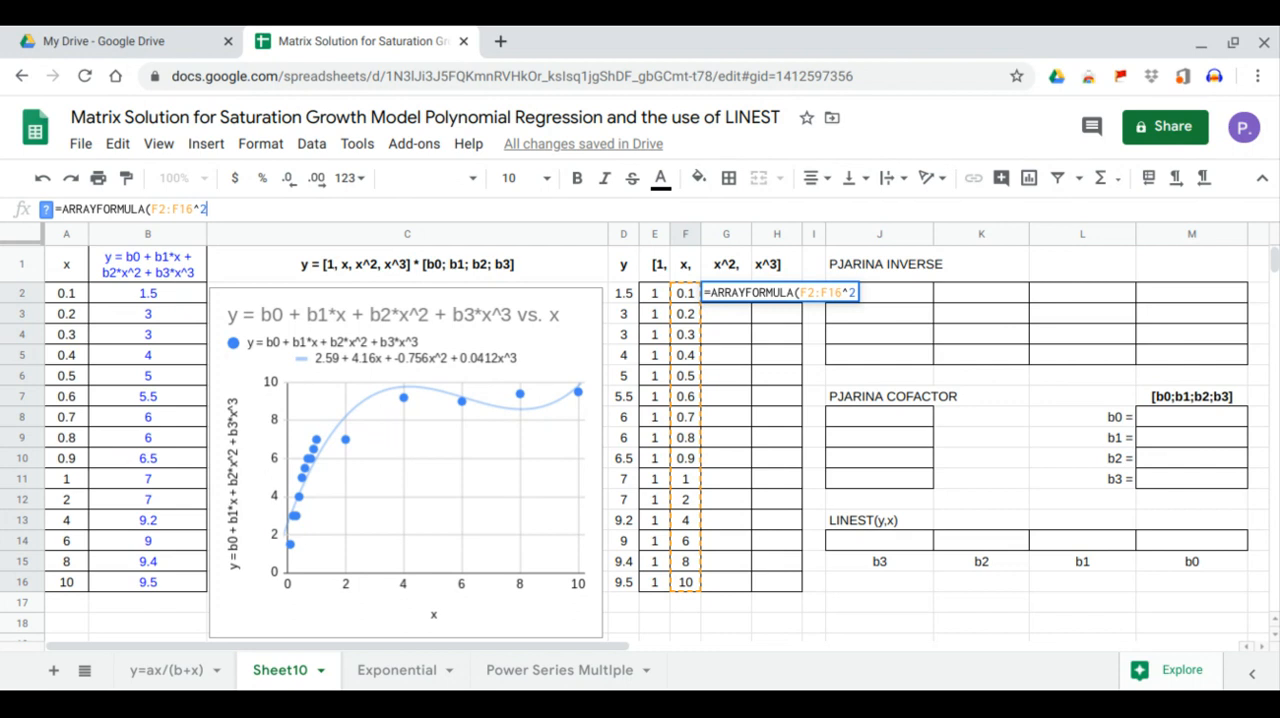
pyautogui.press('Return')
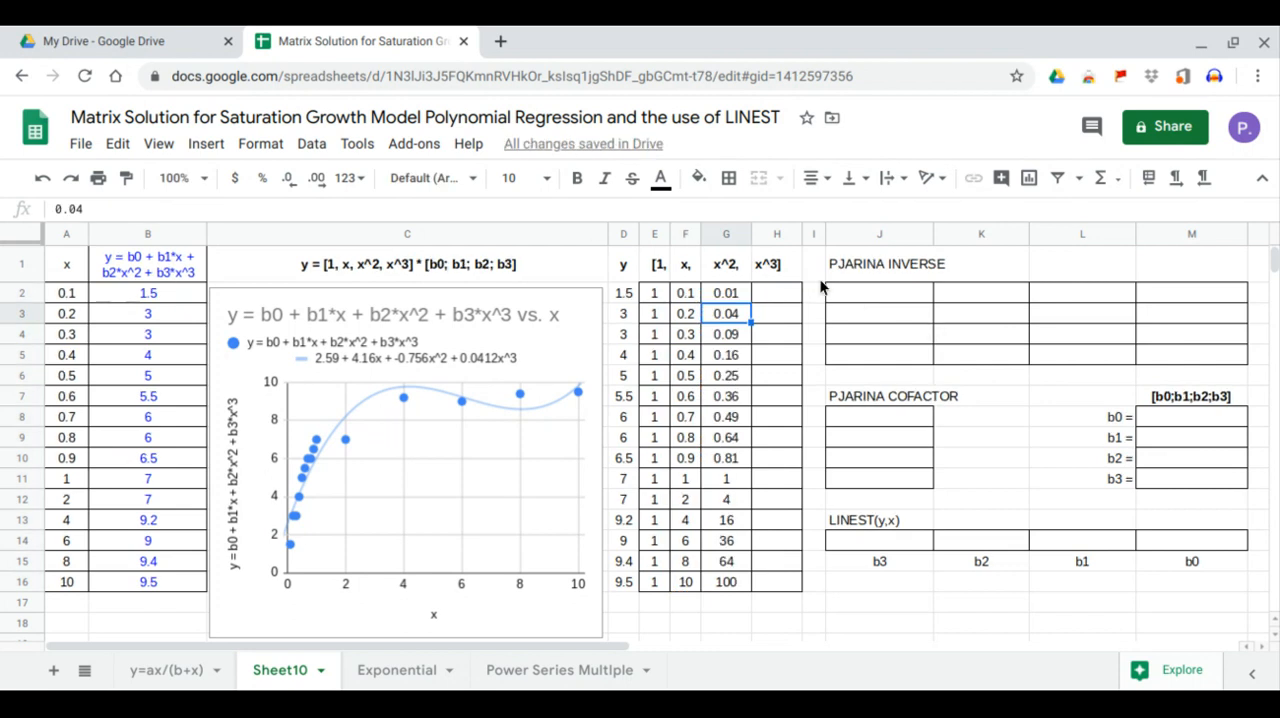
# - Fill the x^3 column from H2 with an ARRAYFORMULA that cubes the x values in F2:F16
pyautogui.click(786, 295)
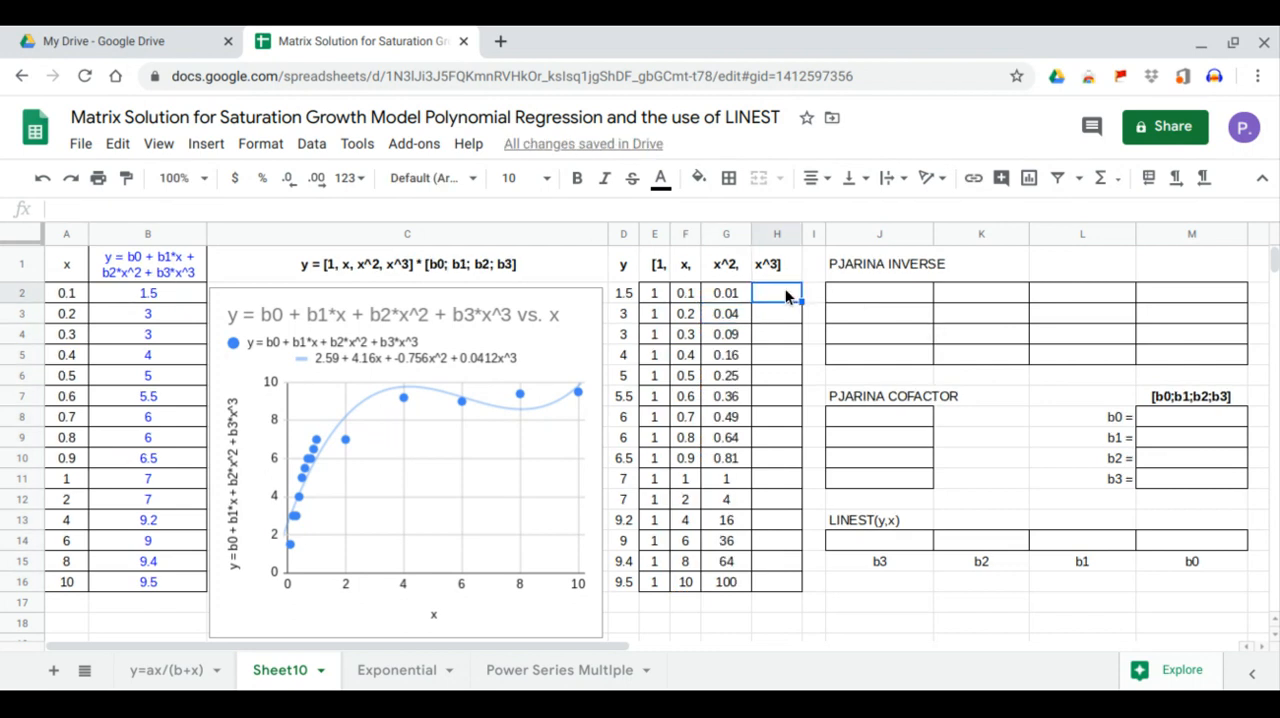
pyautogui.write('=ARRAYFORMULA(')
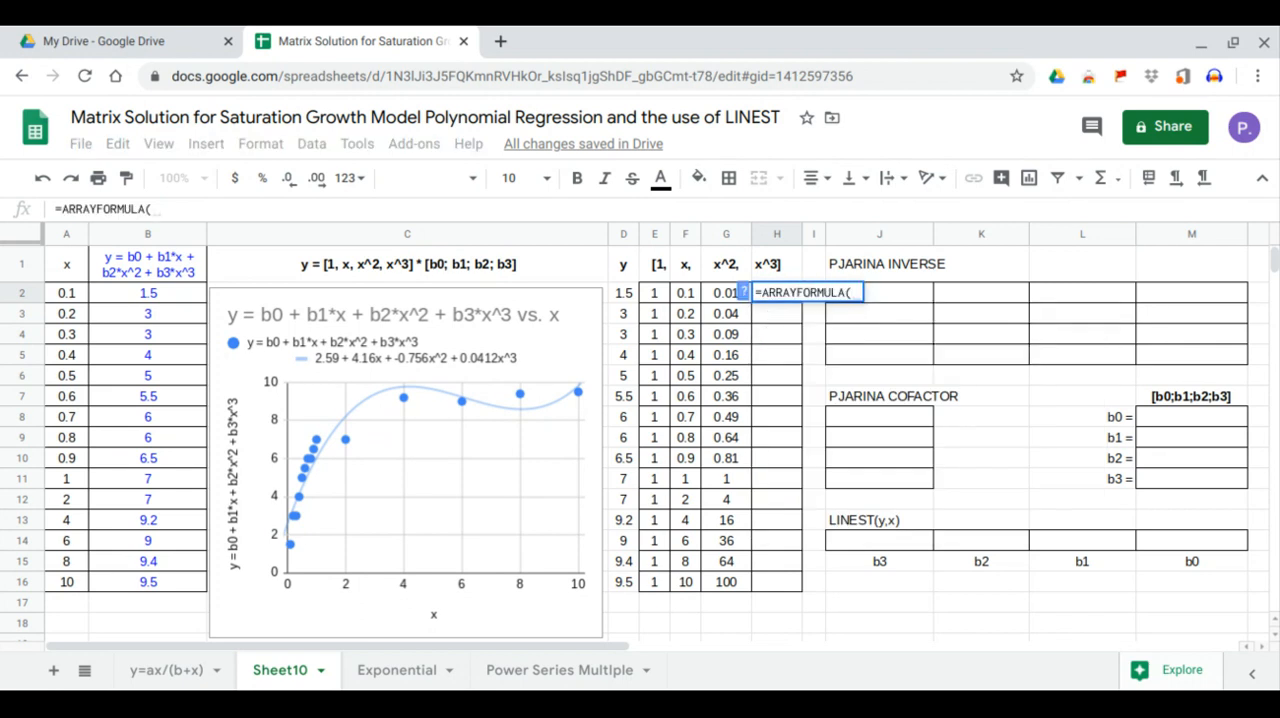
pyautogui.moveTo(688, 294); pyautogui.dragTo(680, 585)
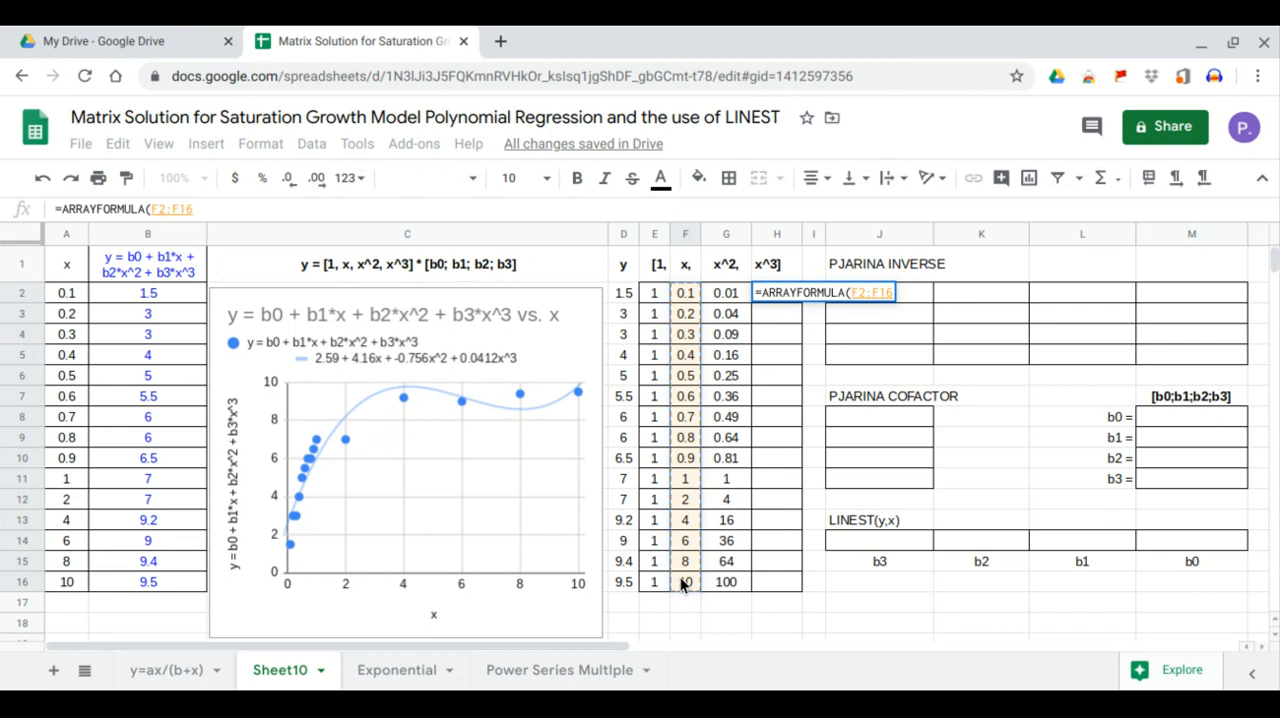
pyautogui.write('^3')
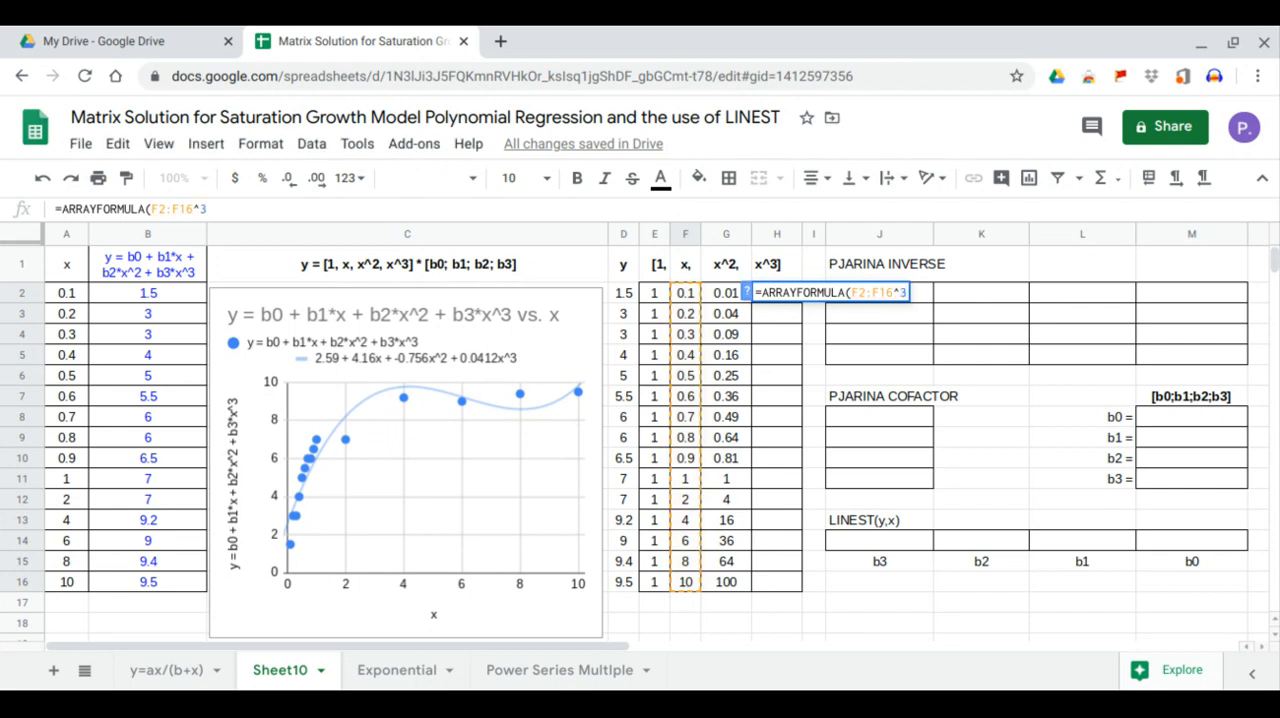
pyautogui.press('Return')
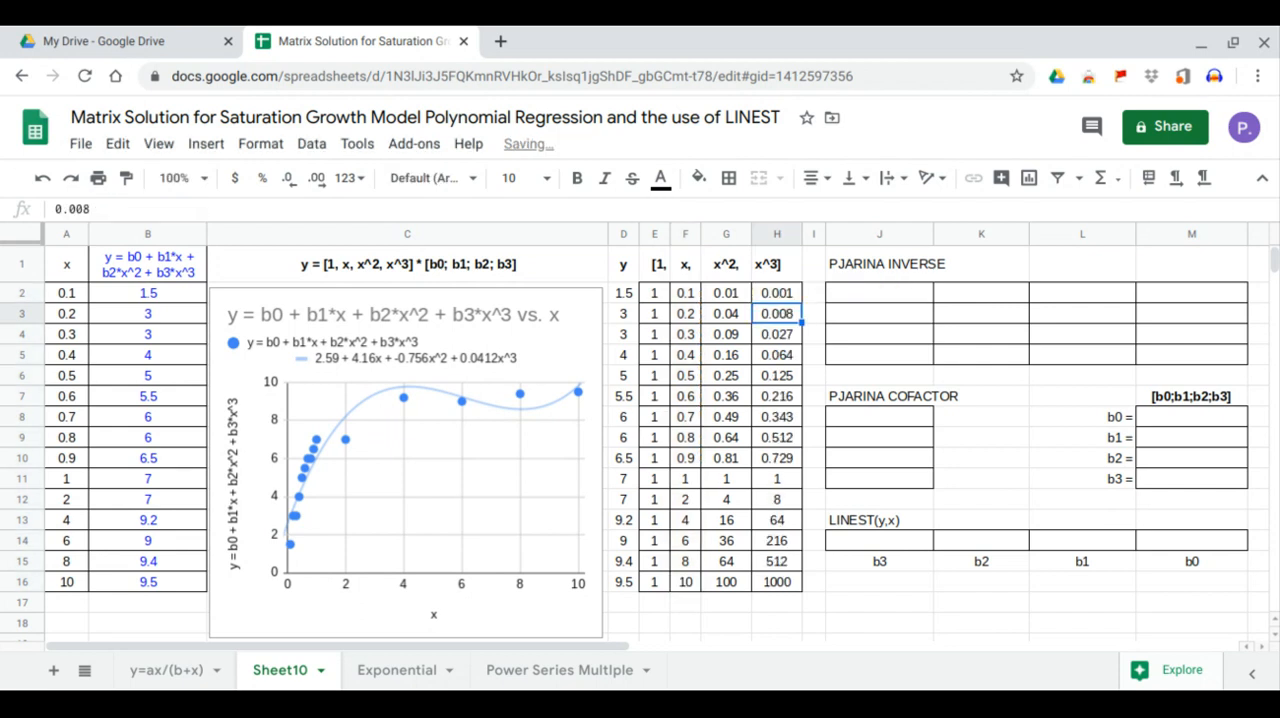
# - Compute the cubic coefficients in J14 with LINEST, using D2:D16 as the y data and F2:H16 as the x data
pyautogui.click(873, 298)
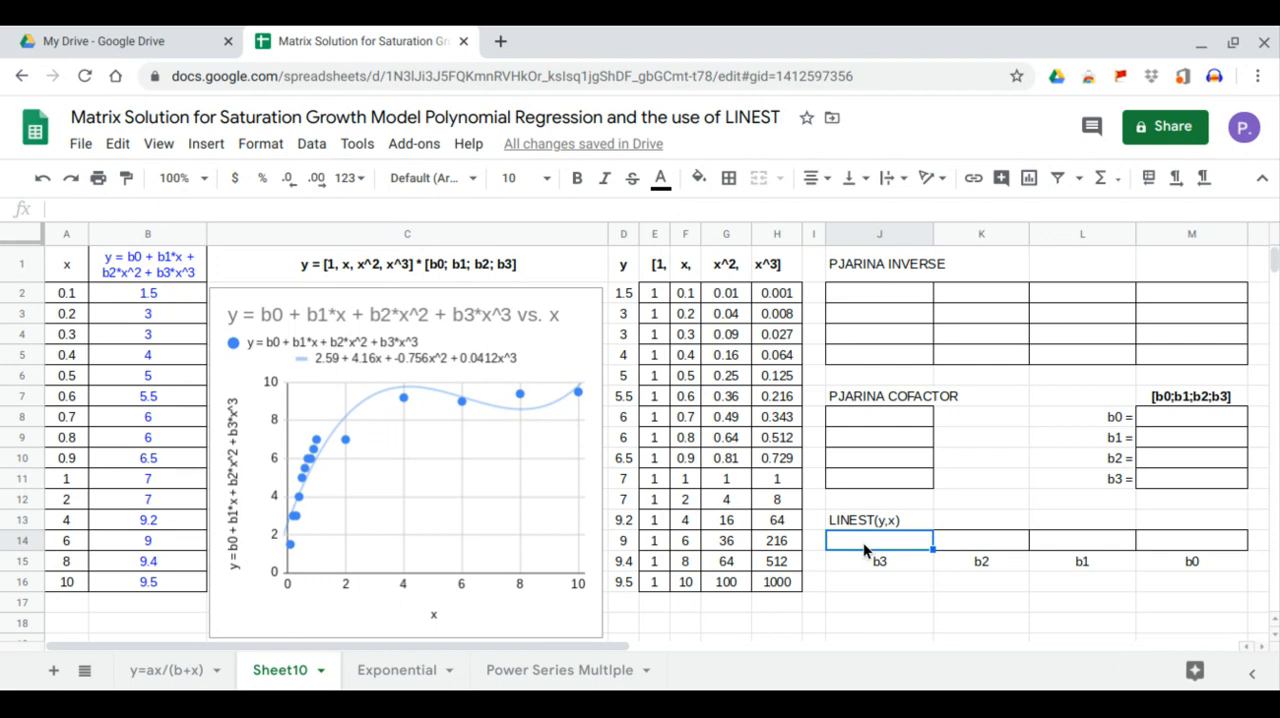
pyautogui.write('=line')
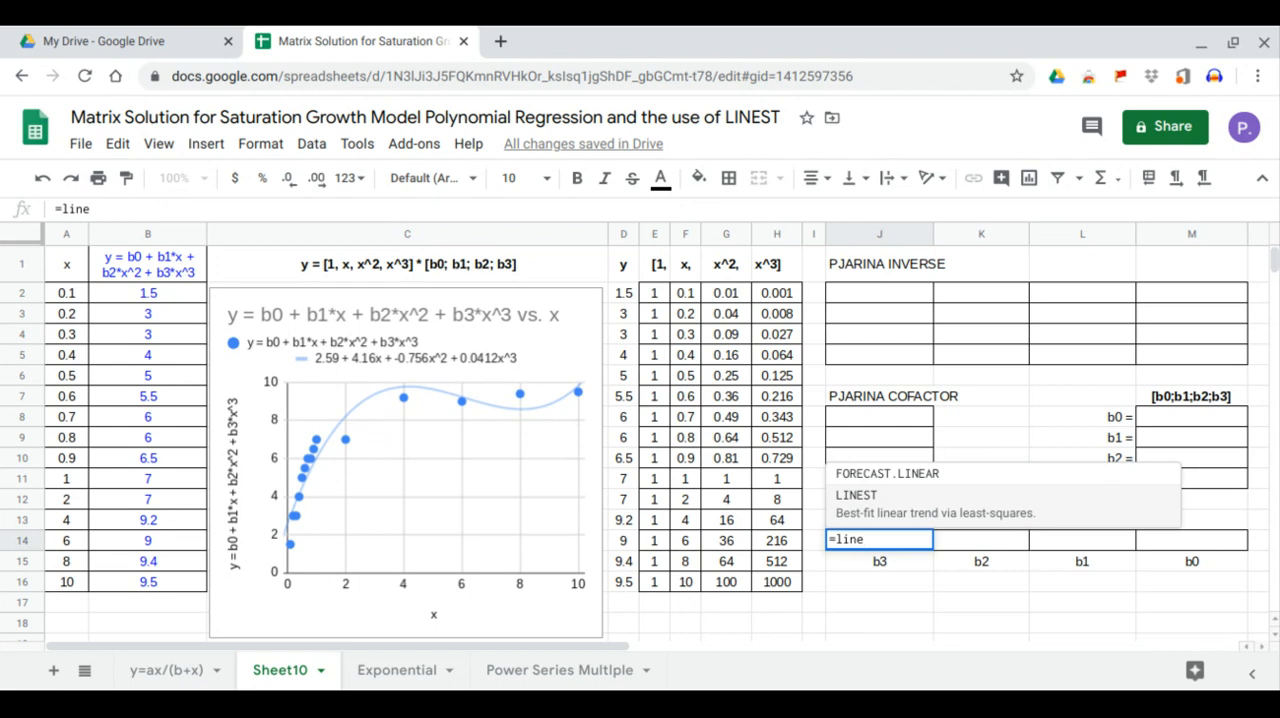
pyautogui.press('Tab')
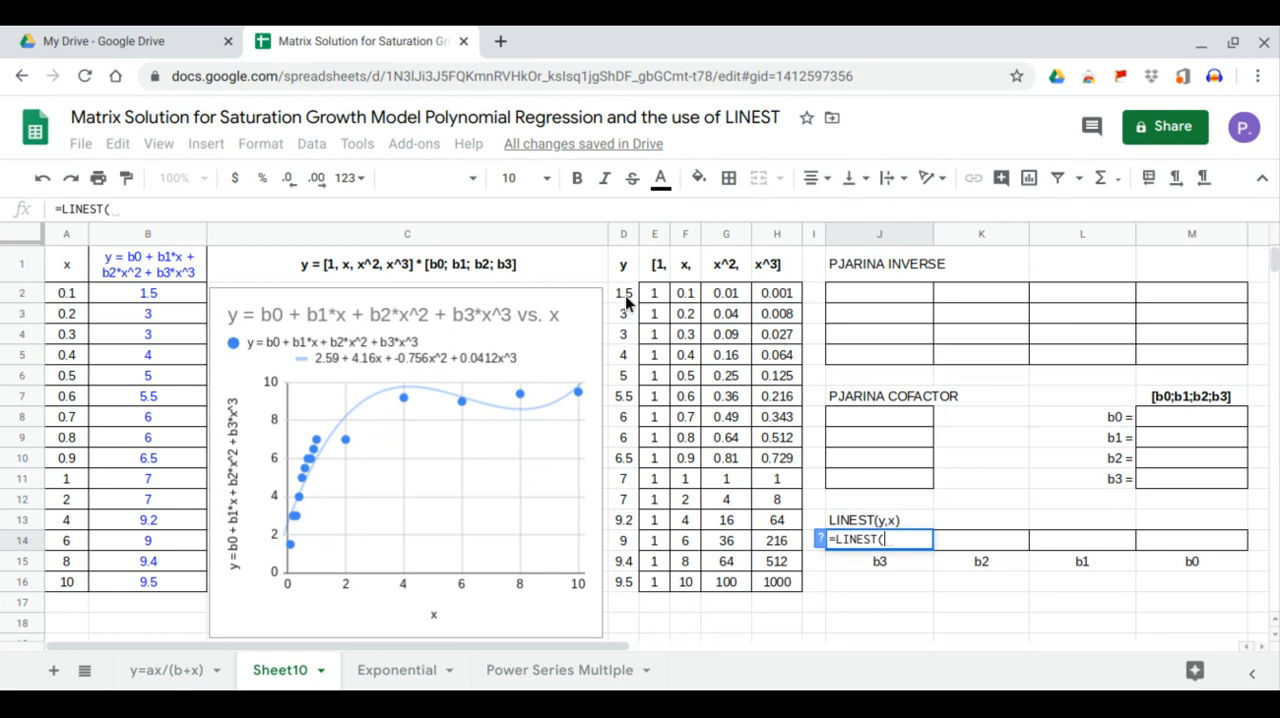
pyautogui.moveTo(626, 298); pyautogui.dragTo(633, 595)
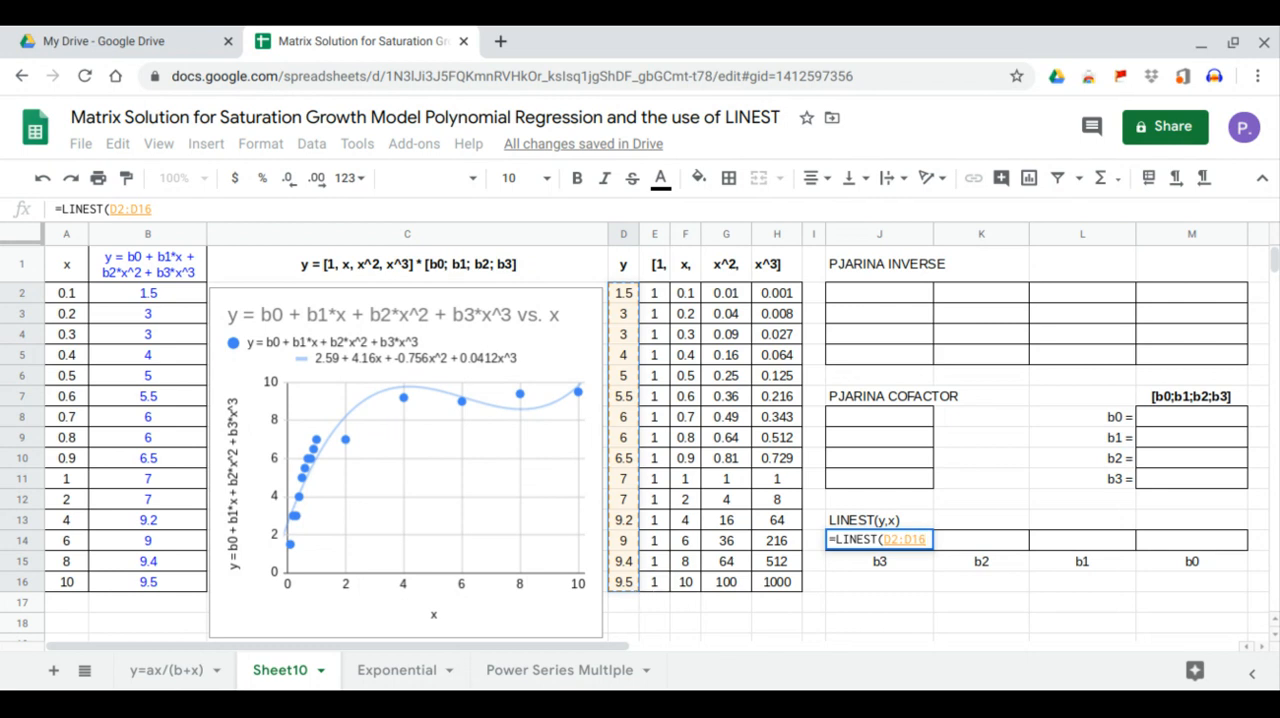
pyautogui.write(',')
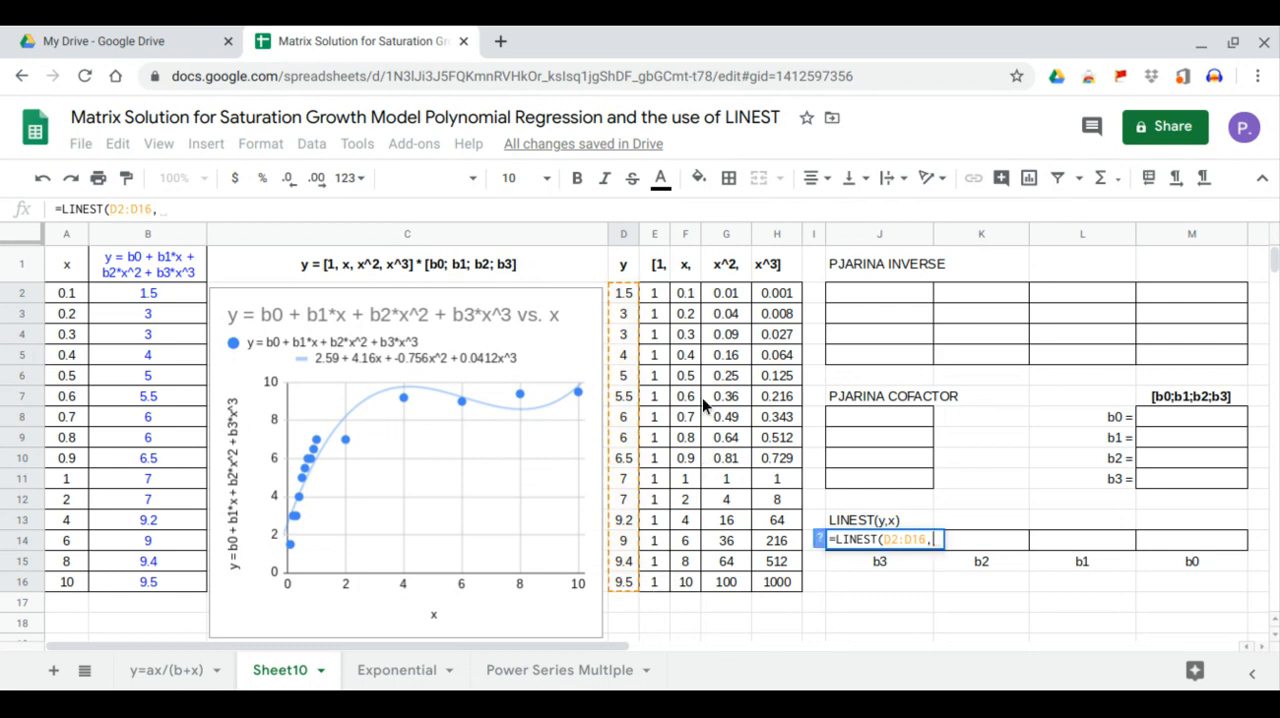
pyautogui.click(659, 291)
pyautogui.moveTo(659, 291); pyautogui.dragTo(726, 336)
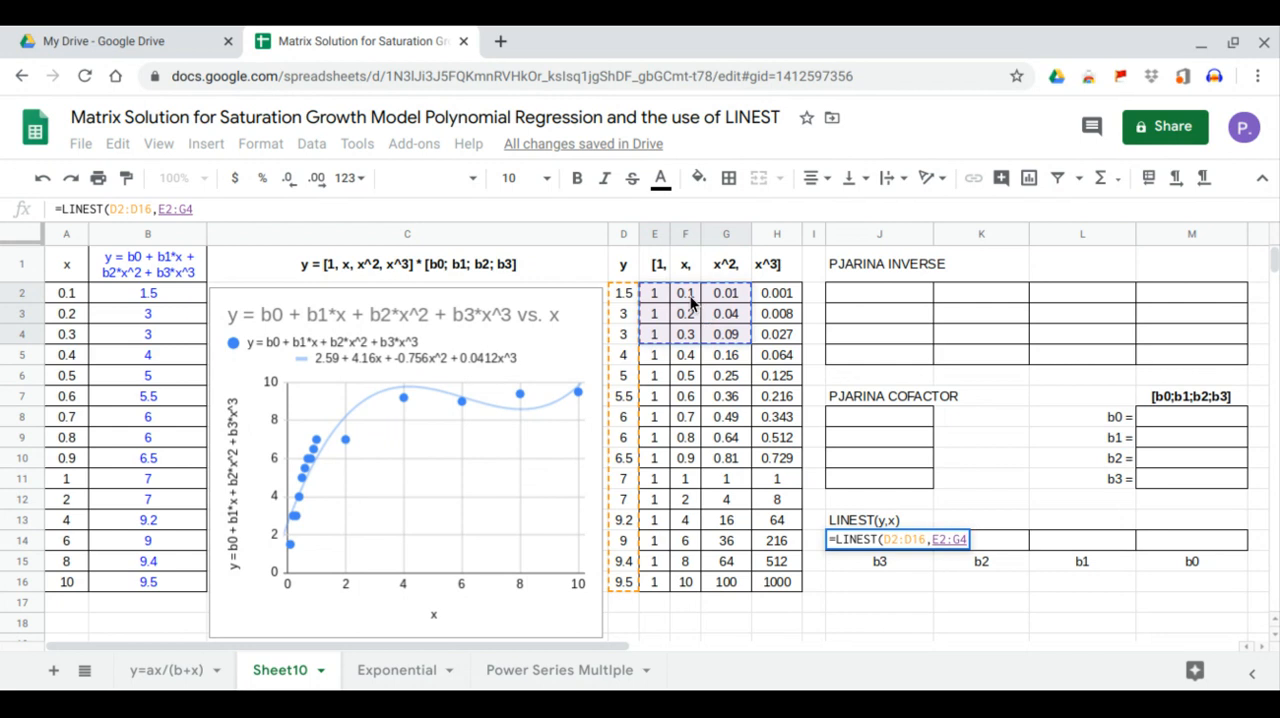
pyautogui.click(692, 295)
pyautogui.moveTo(692, 294); pyautogui.dragTo(779, 583)
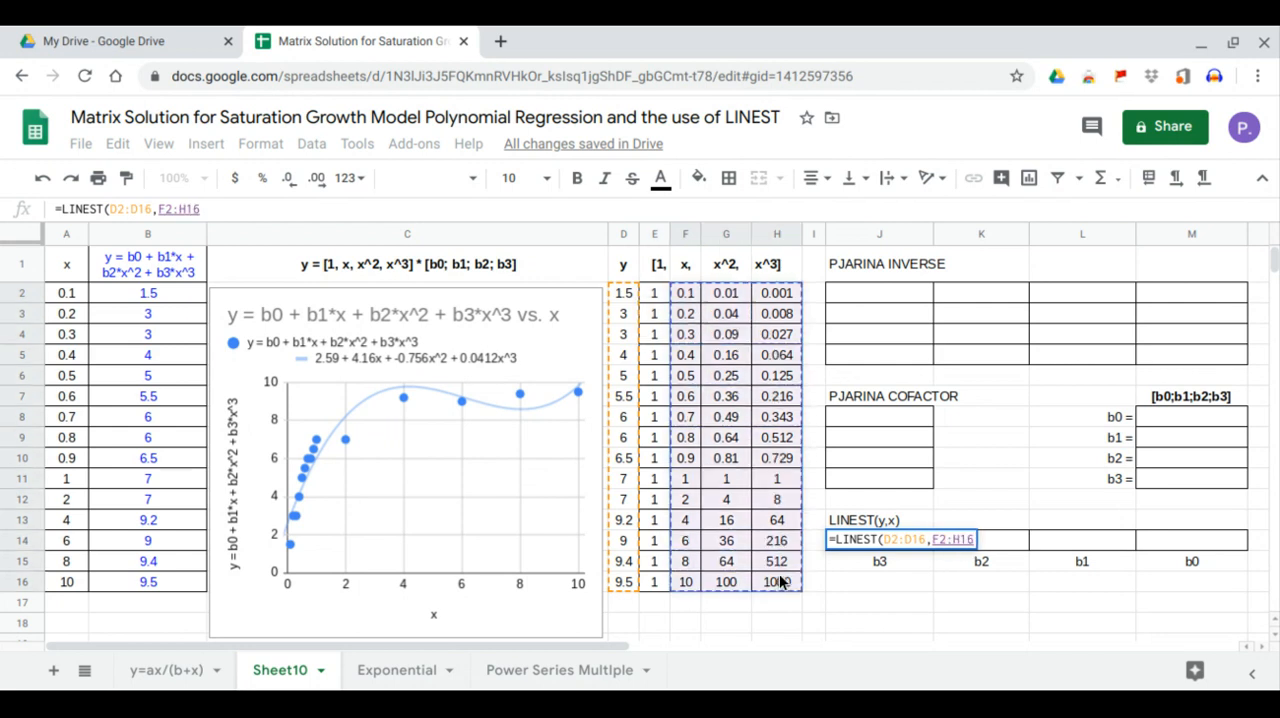
pyautogui.press('Return')
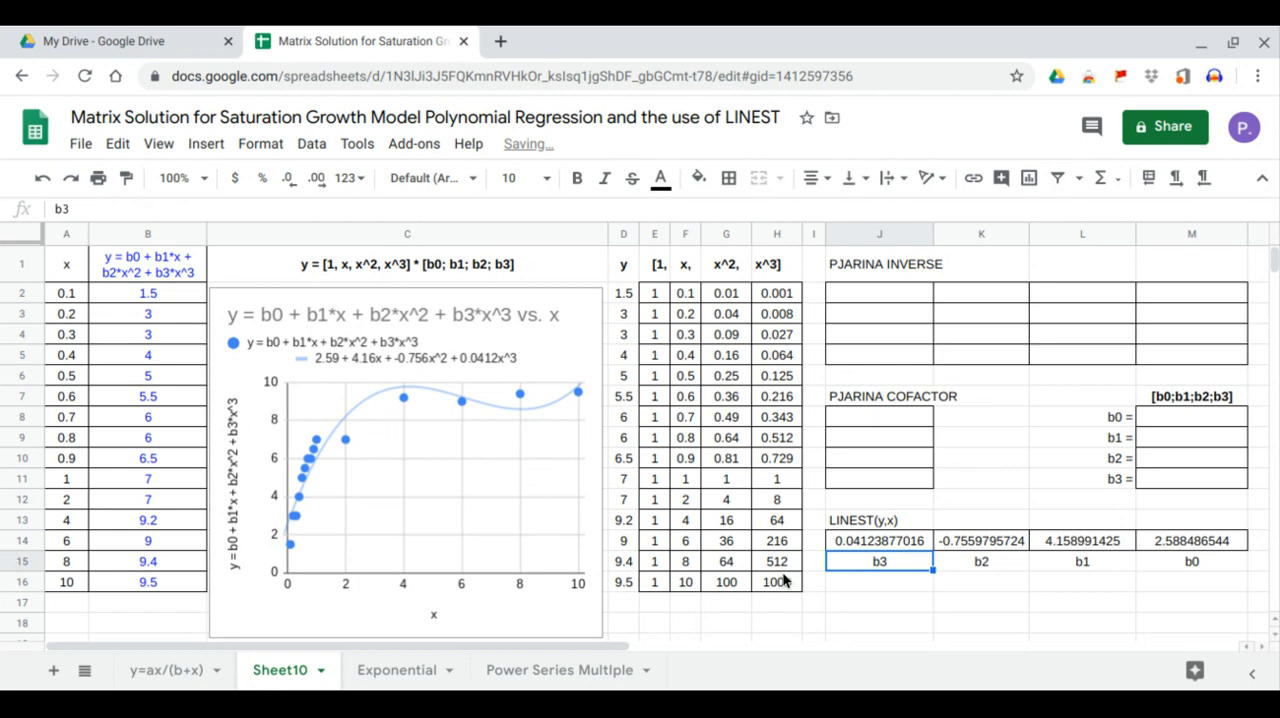
# - Compare the LINEST coefficients b0 to b3 in row 14 with the trendline equation in the chart legend
pyautogui.click(1198, 541)
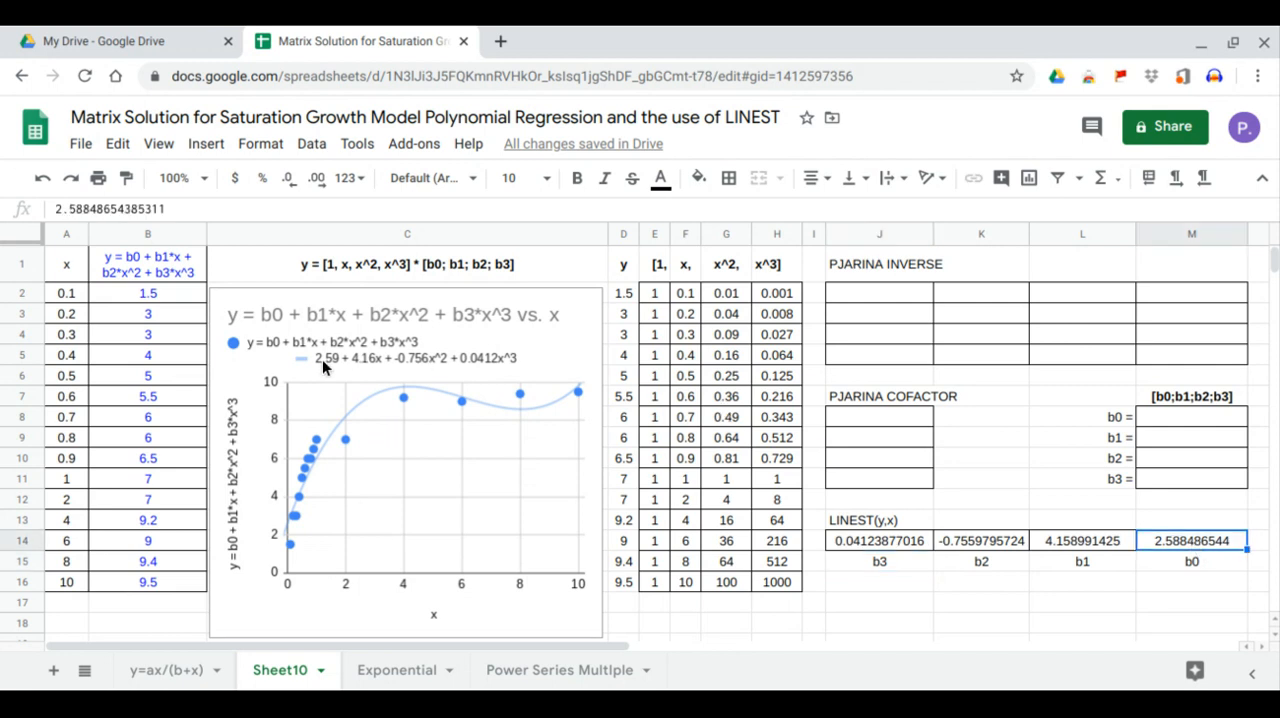
pyautogui.click(1084, 546)
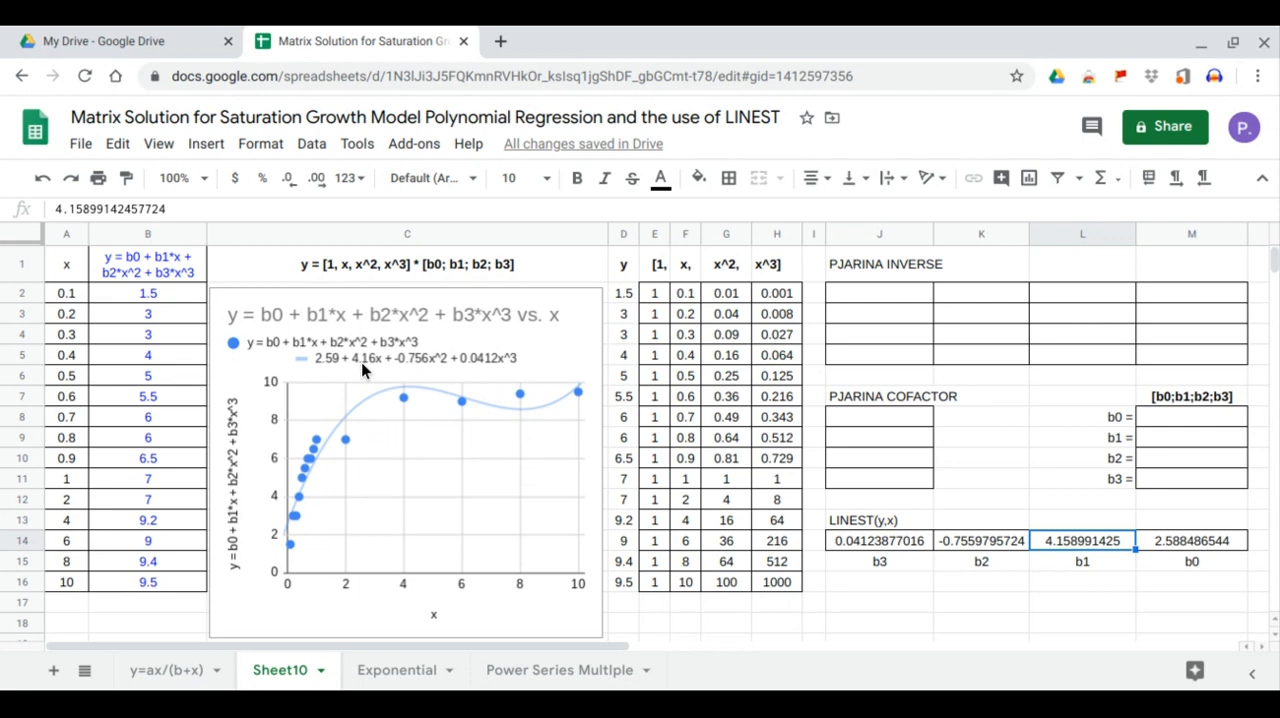
pyautogui.click(1000, 544)
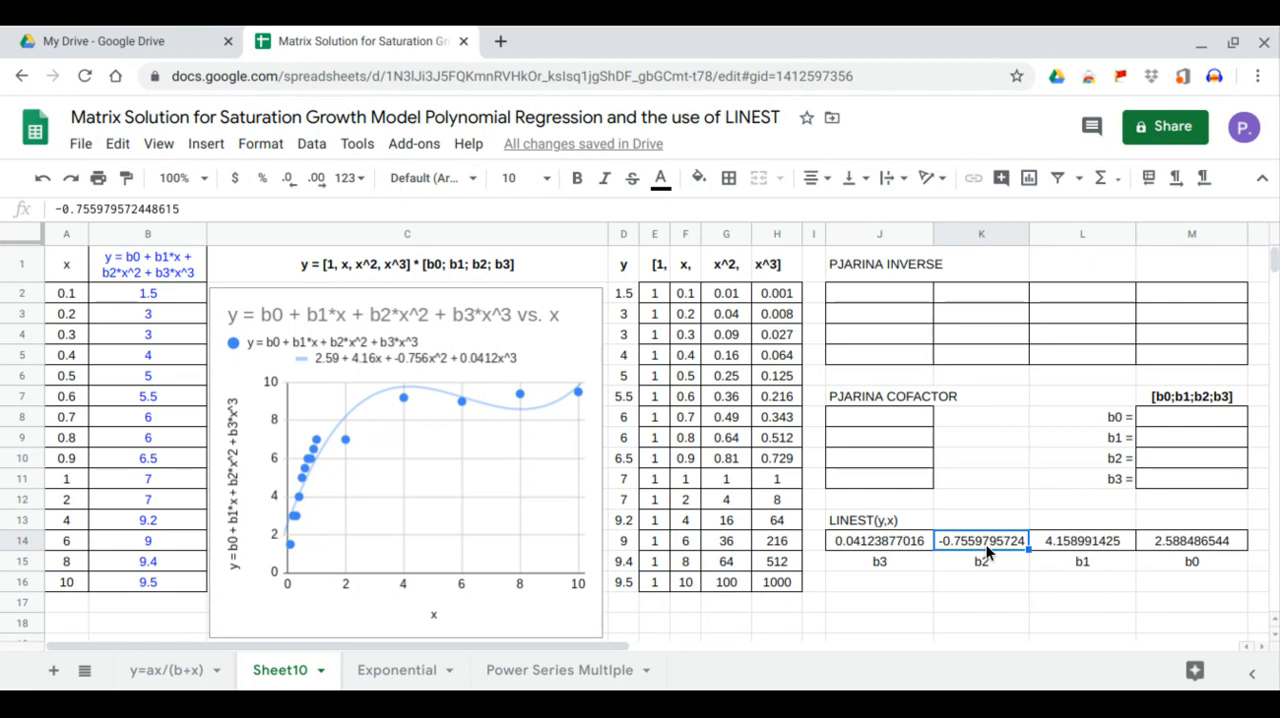
pyautogui.click(412, 365)
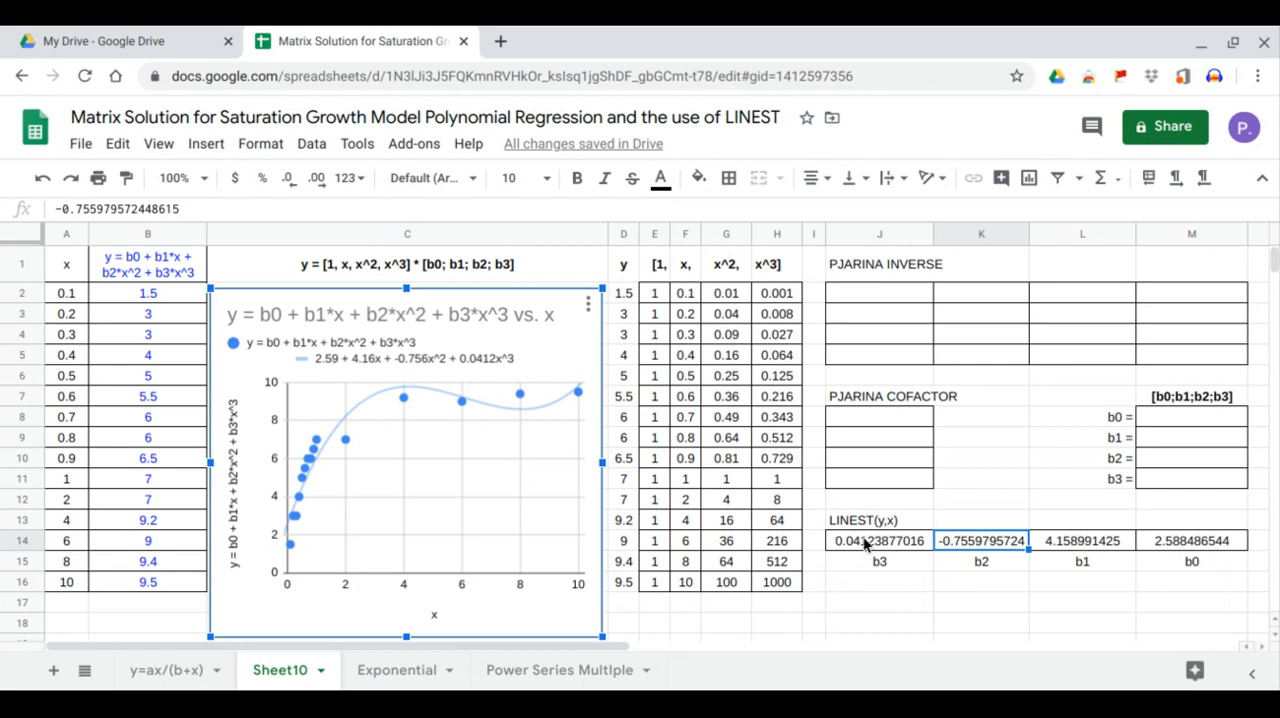
pyautogui.click(909, 542)
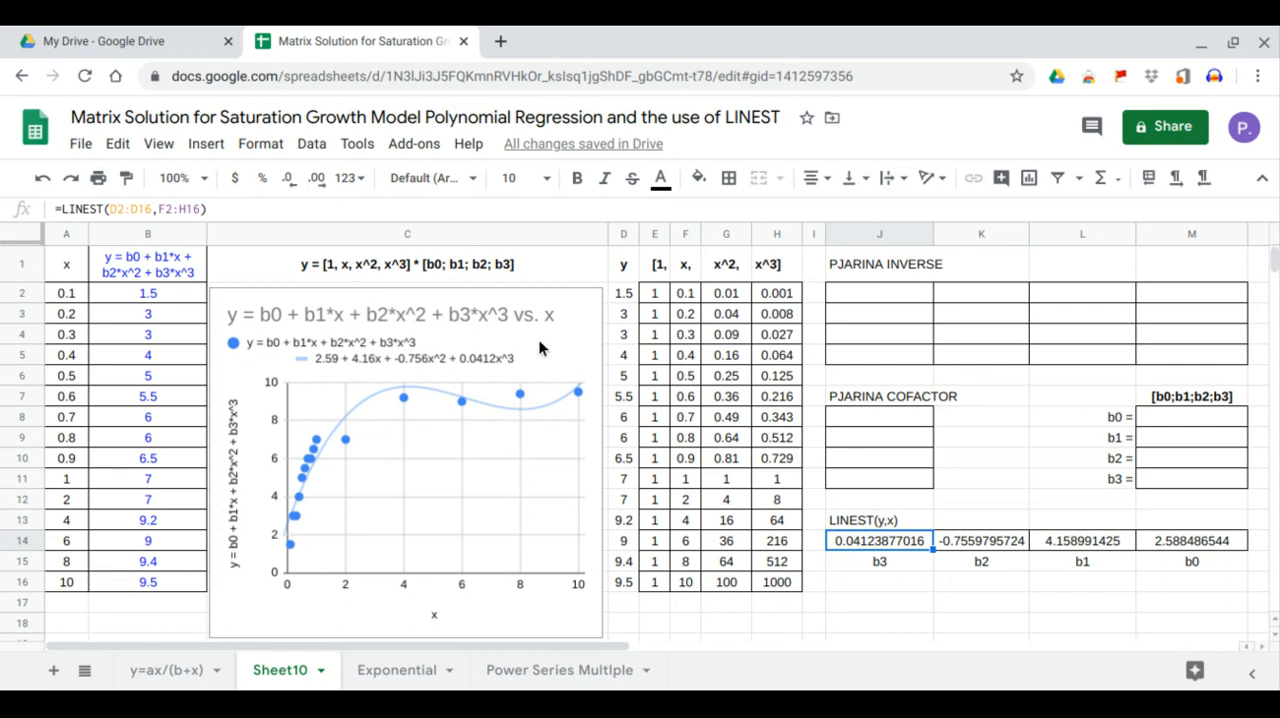
# - Fill the PJARINA INVERSE block from J2 with =MINVERSE(MMULT(TRANSPOSE(E2:H16),E2:H16))
pyautogui.click(849, 288)
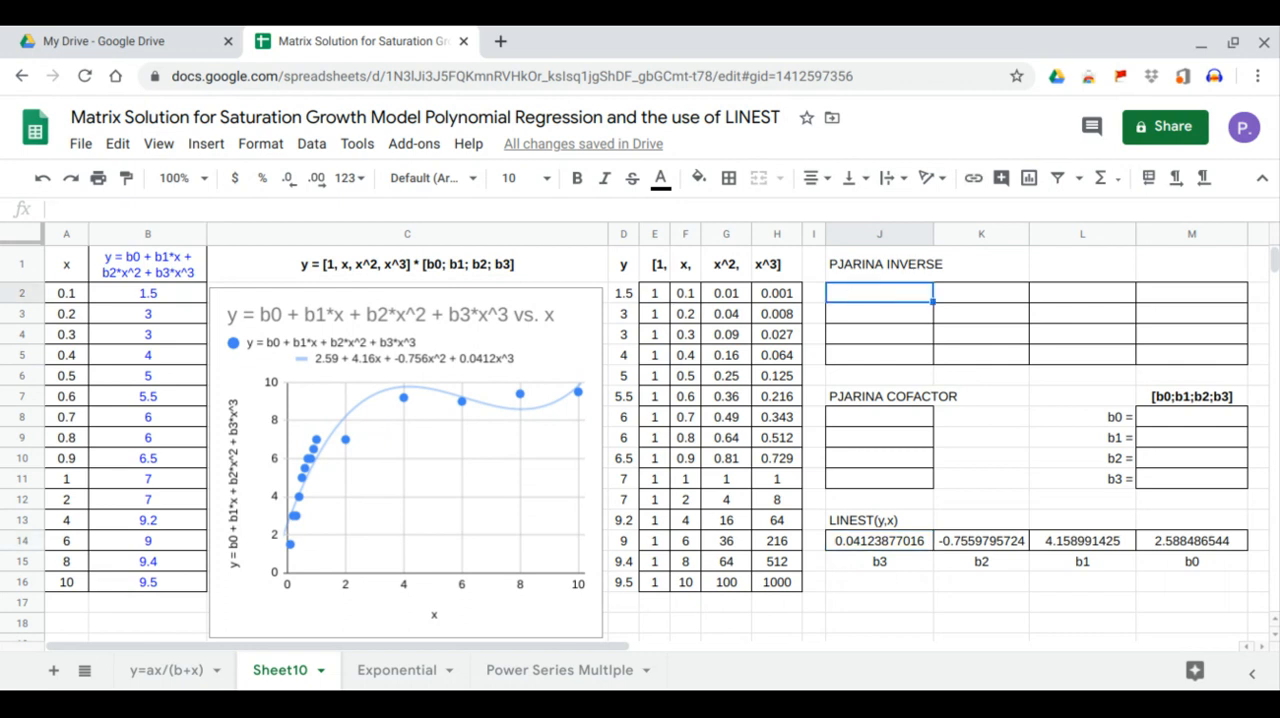
pyautogui.write('=')
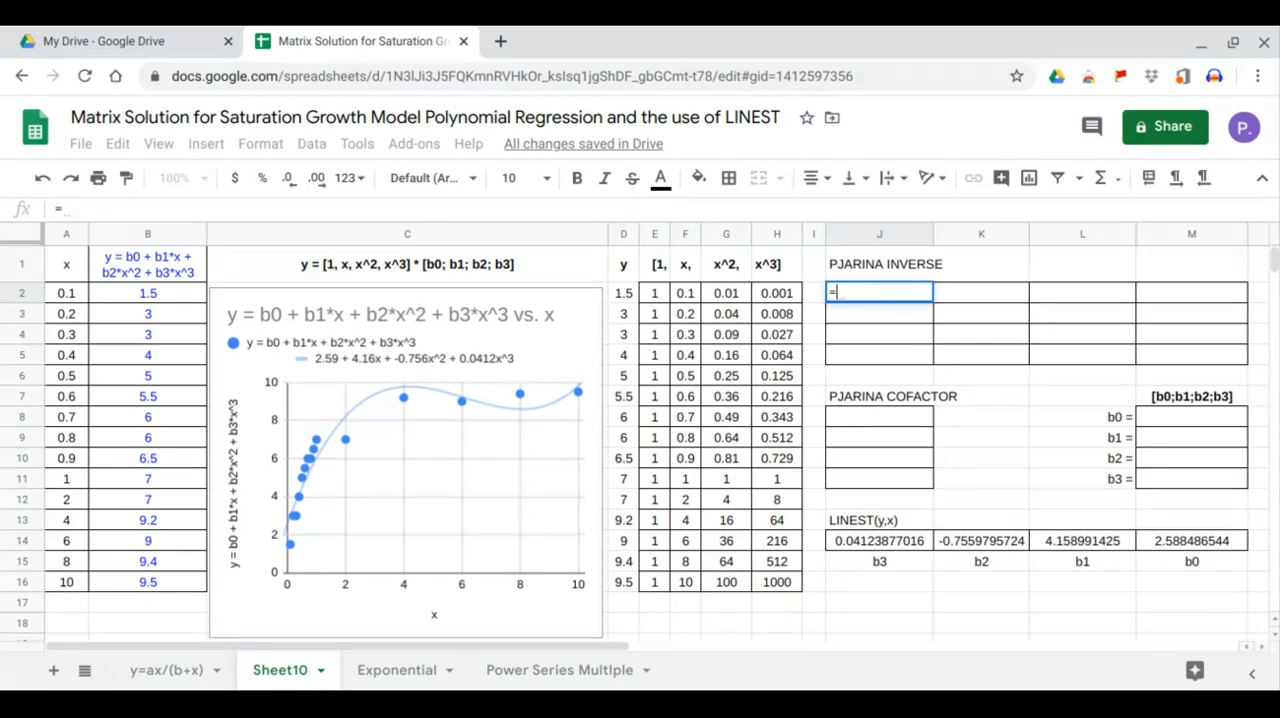
pyautogui.write('minv')
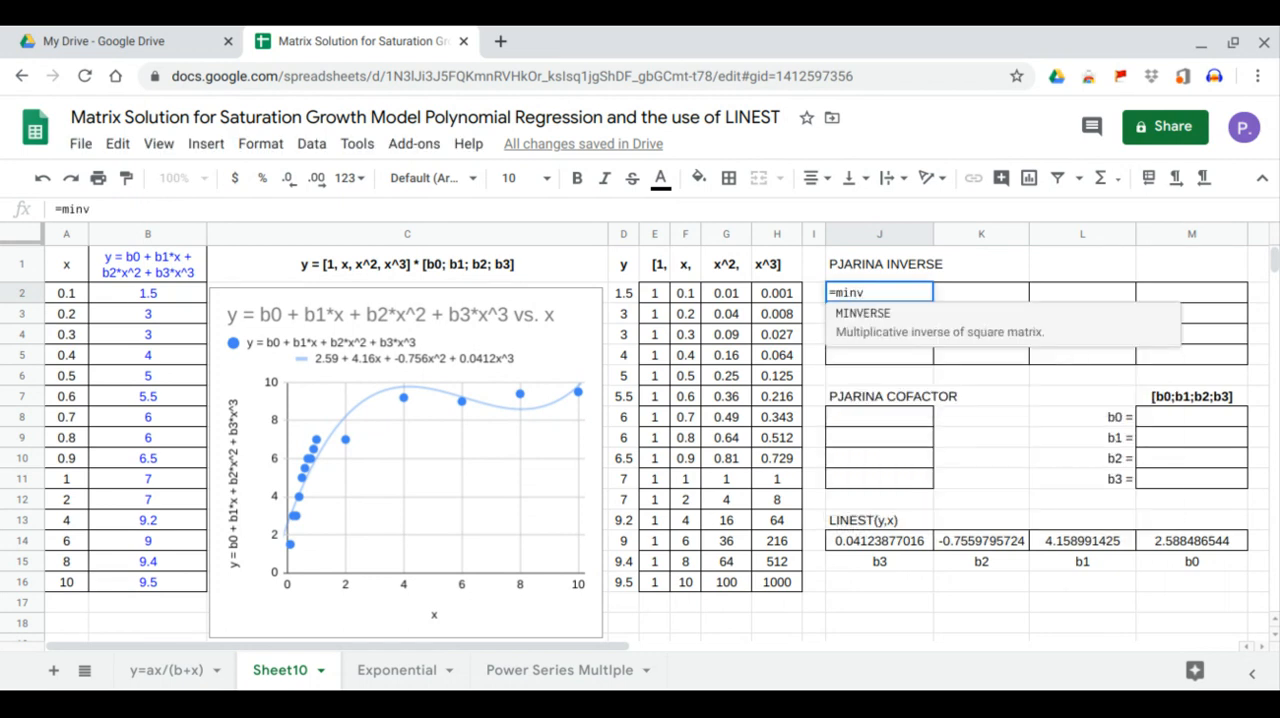
pyautogui.press('Tab')
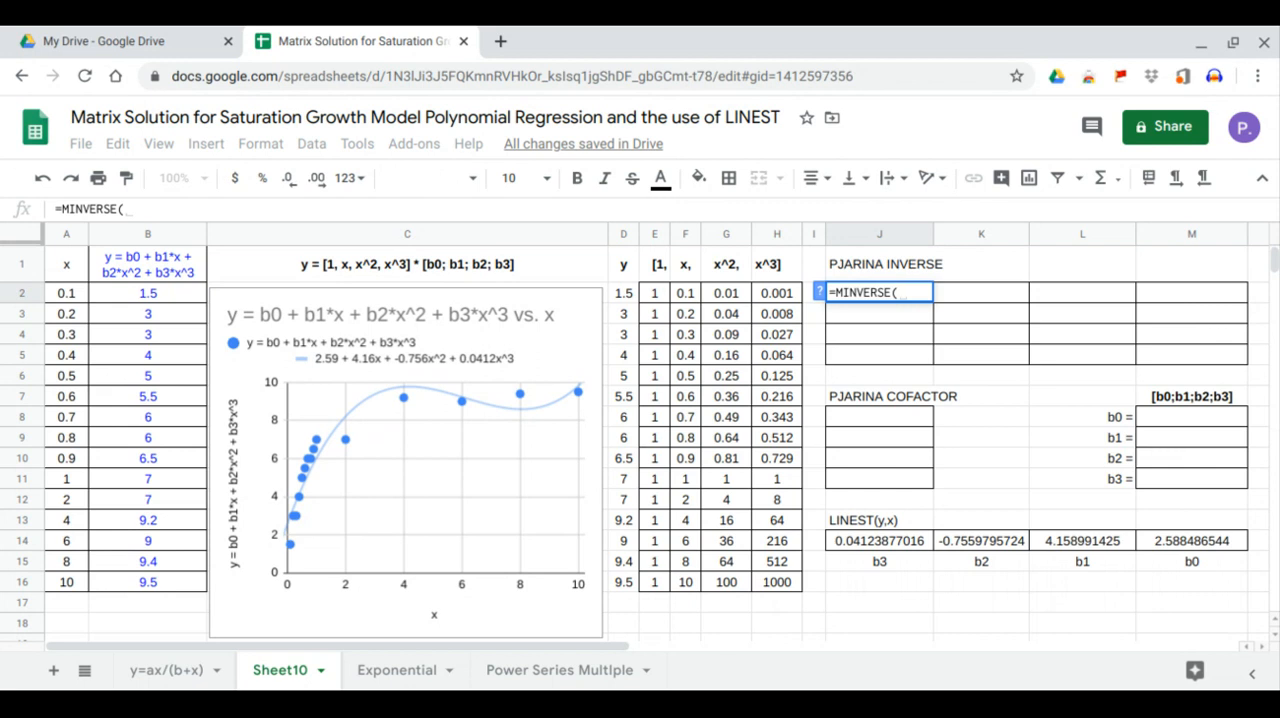
pyautogui.write('mm')
pyautogui.press('Tab')
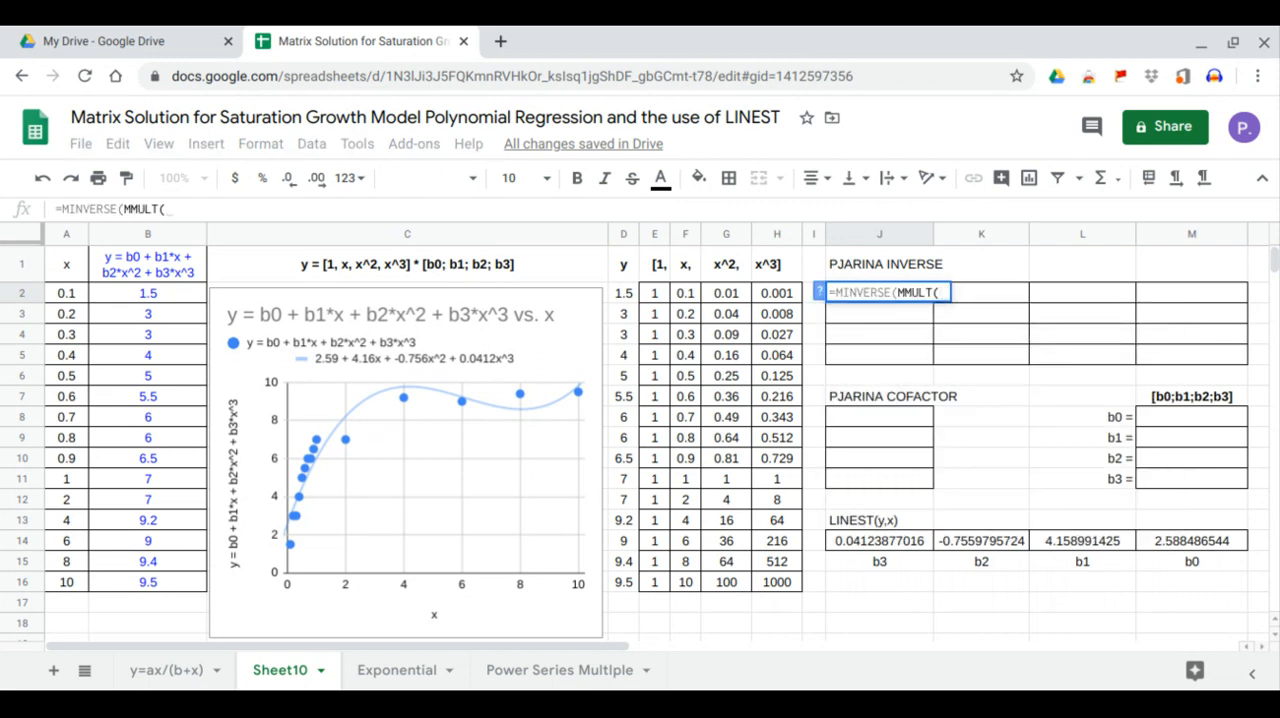
pyautogui.write('tra')
pyautogui.press('Tab')
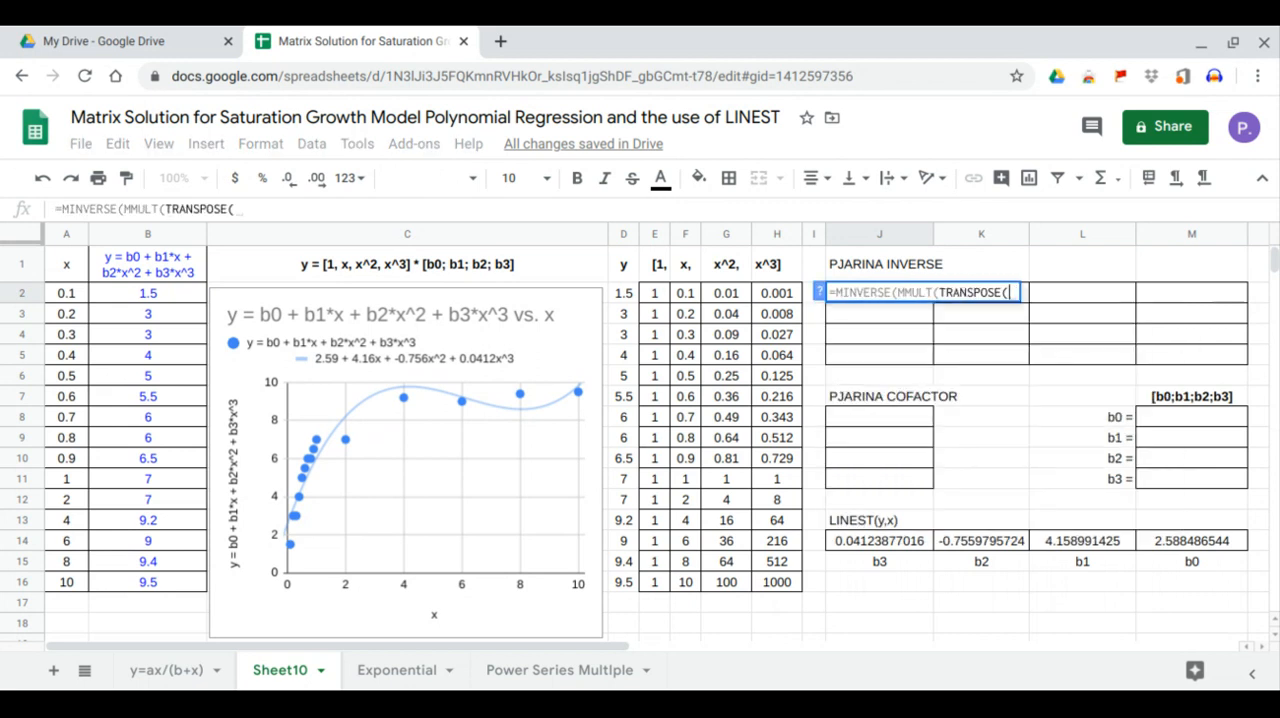
pyautogui.moveTo(662, 291); pyautogui.dragTo(728, 418)
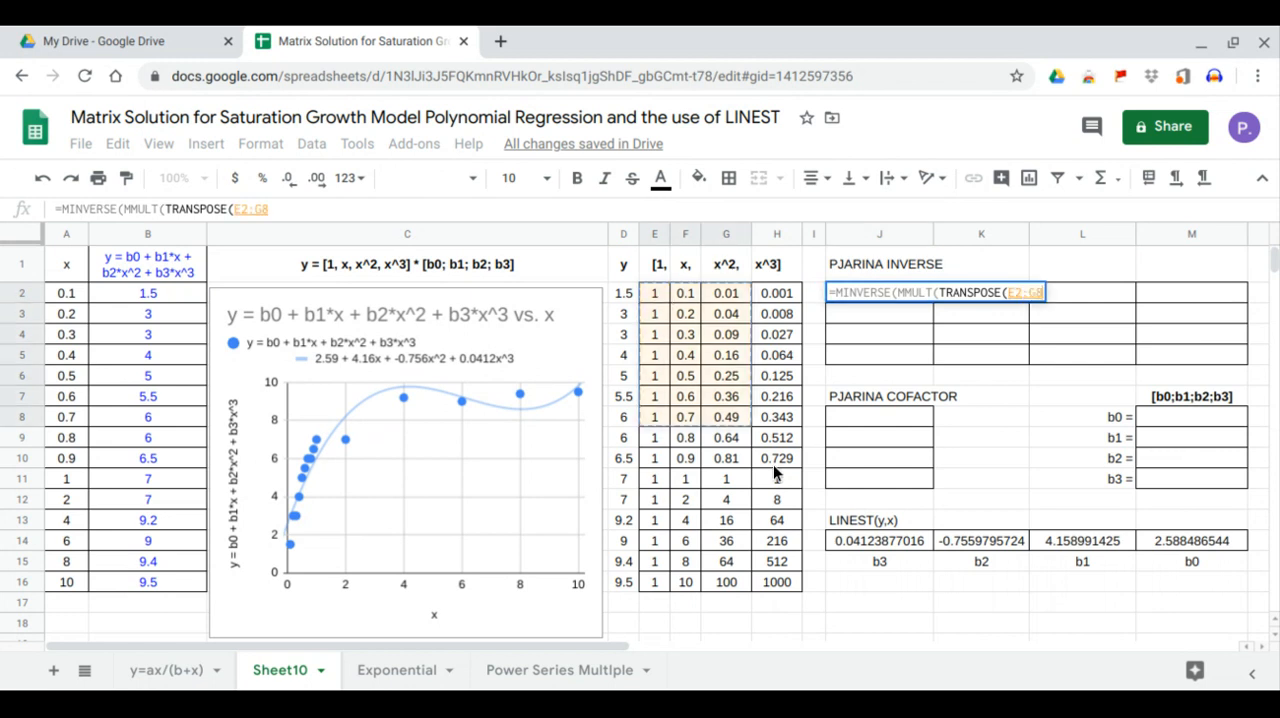
pyautogui.moveTo(773, 464); pyautogui.dragTo(793, 578)
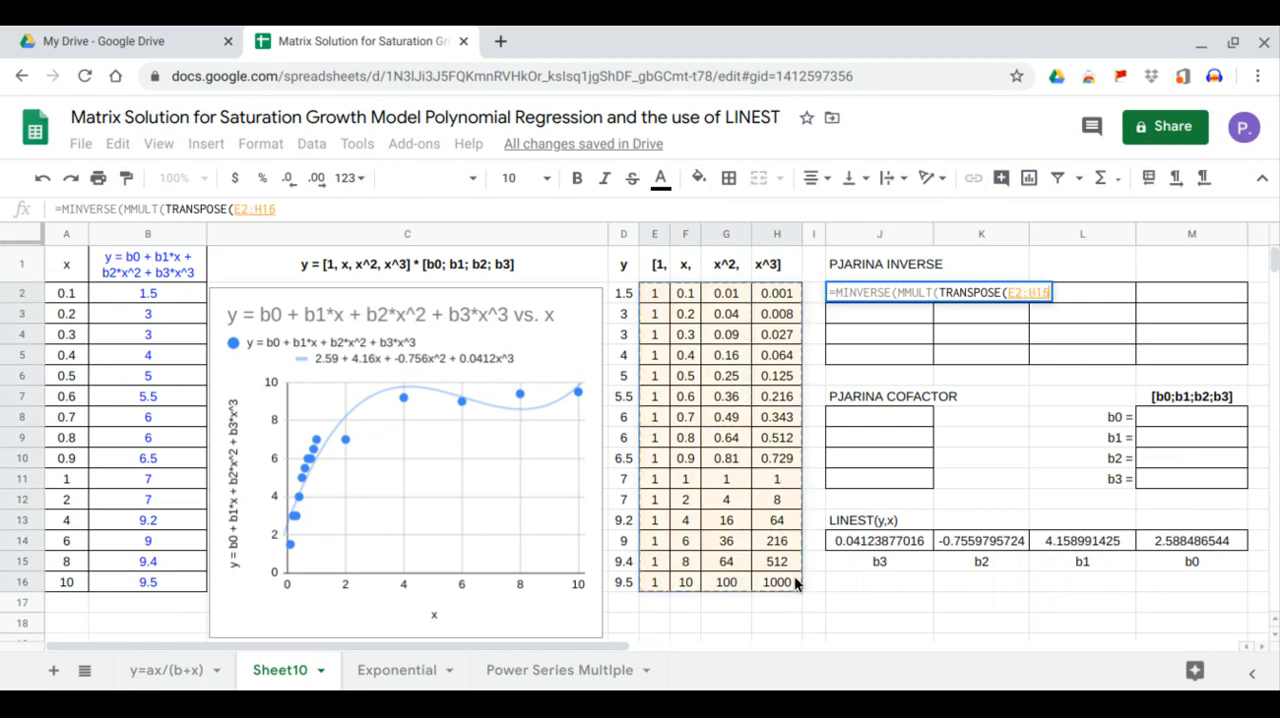
pyautogui.write('),')
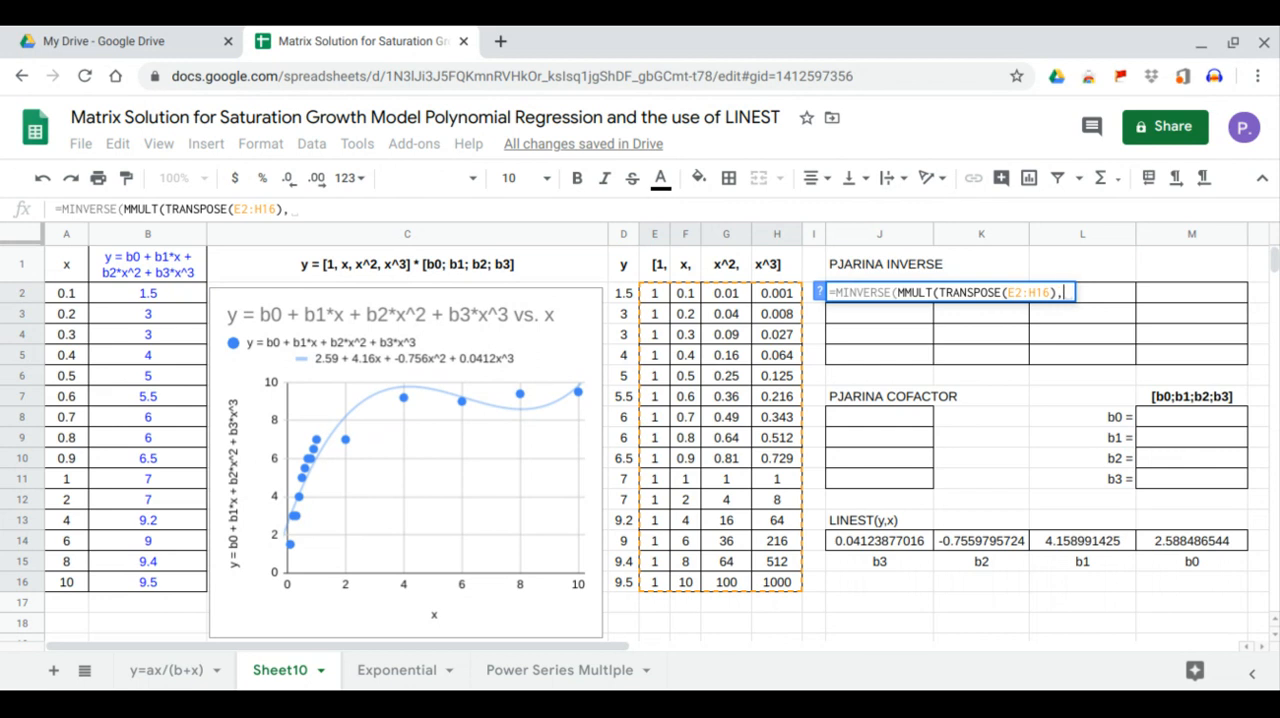
pyautogui.moveTo(656, 288); pyautogui.dragTo(773, 580)
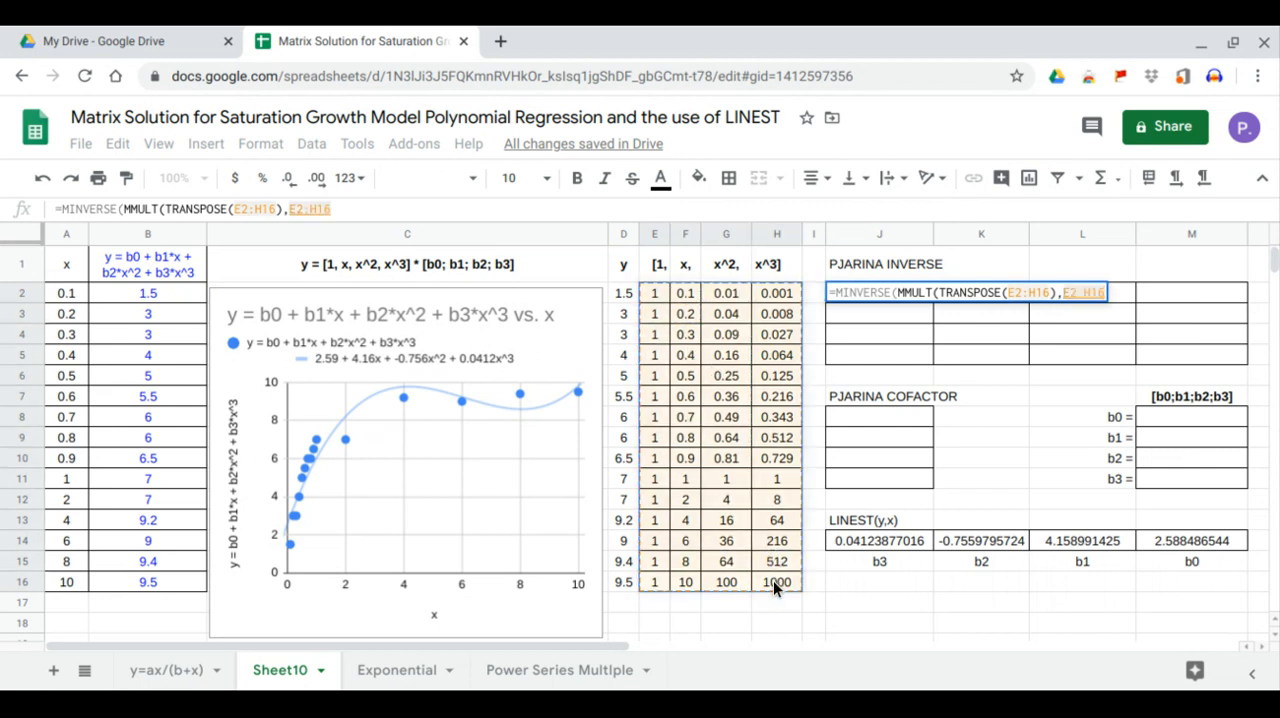
pyautogui.write('))')
pyautogui.press('Return')
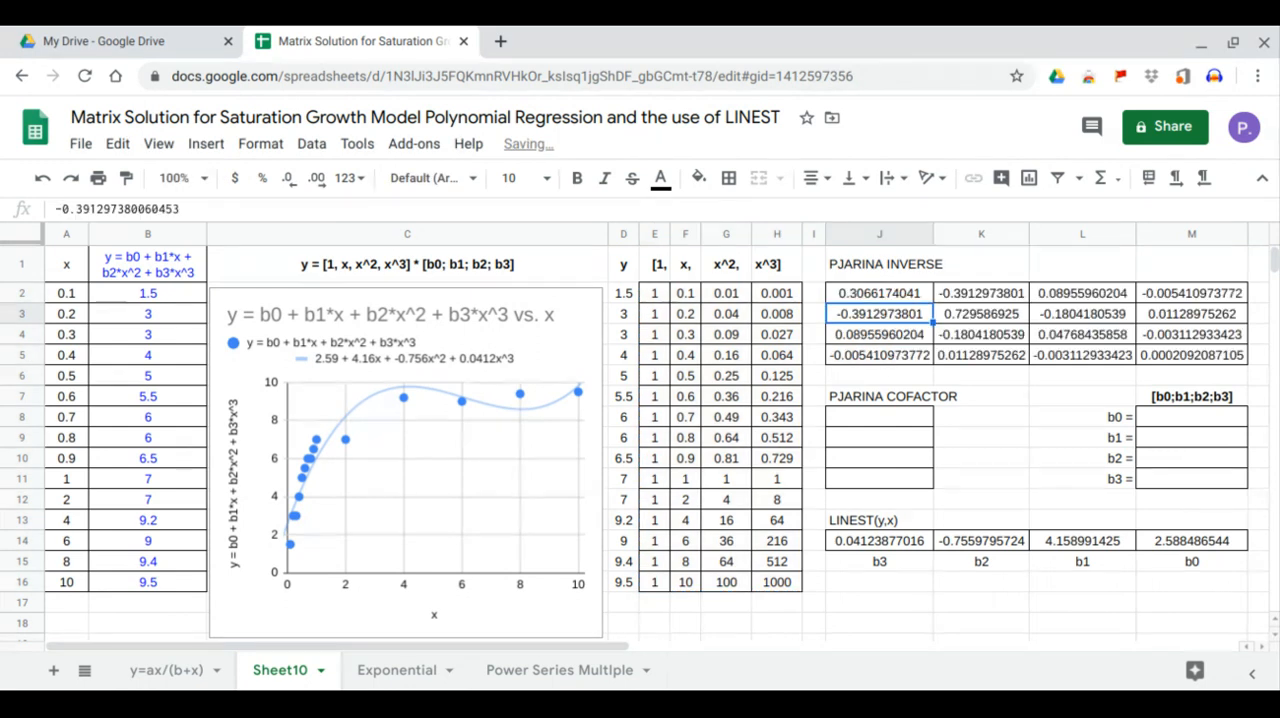
# - Fill the PJARINA COFACTOR block from J8 with =MMULT(TRANSPOSE(E2:H16),D2:D16)
pyautogui.click(907, 418)
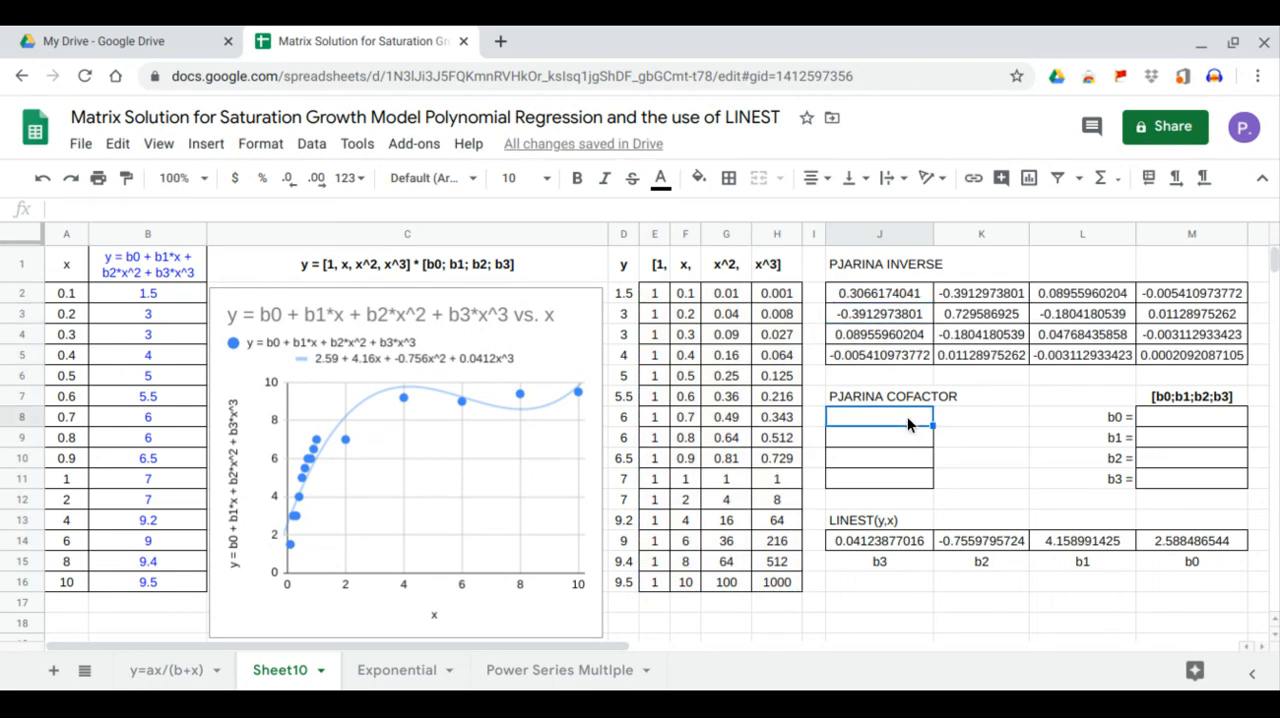
pyautogui.write('=')
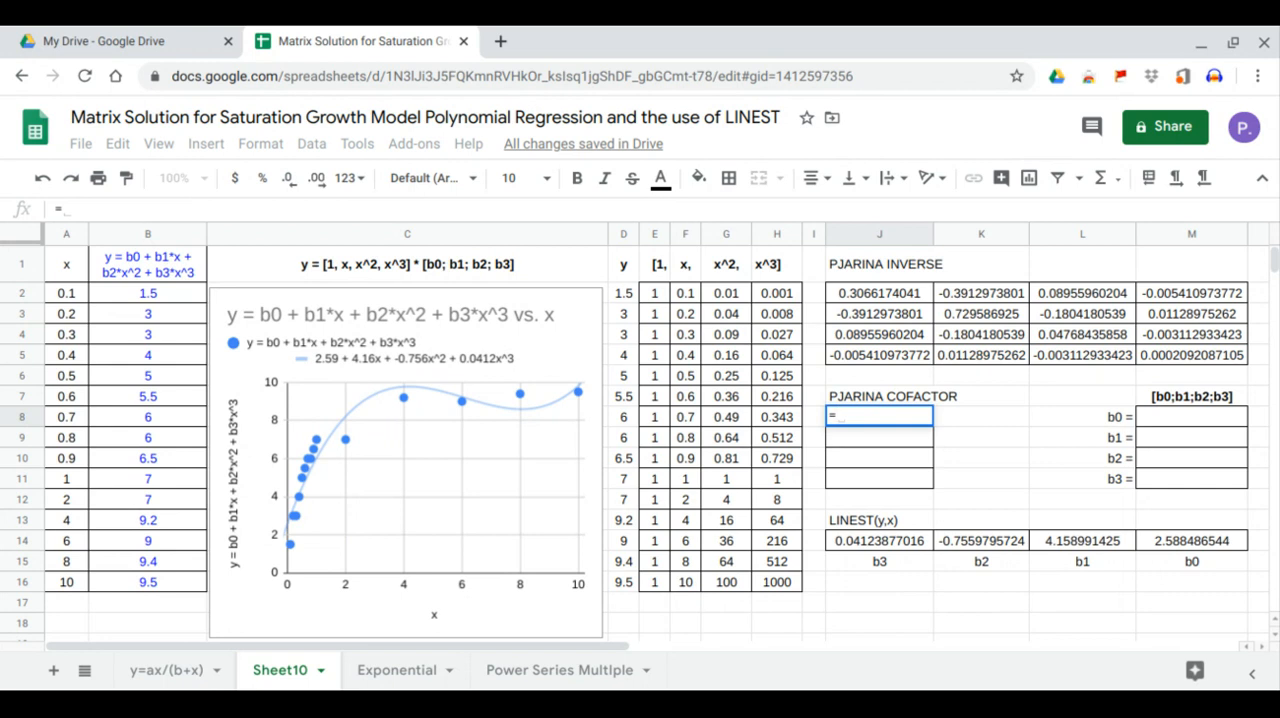
pyautogui.write('MMULT(')
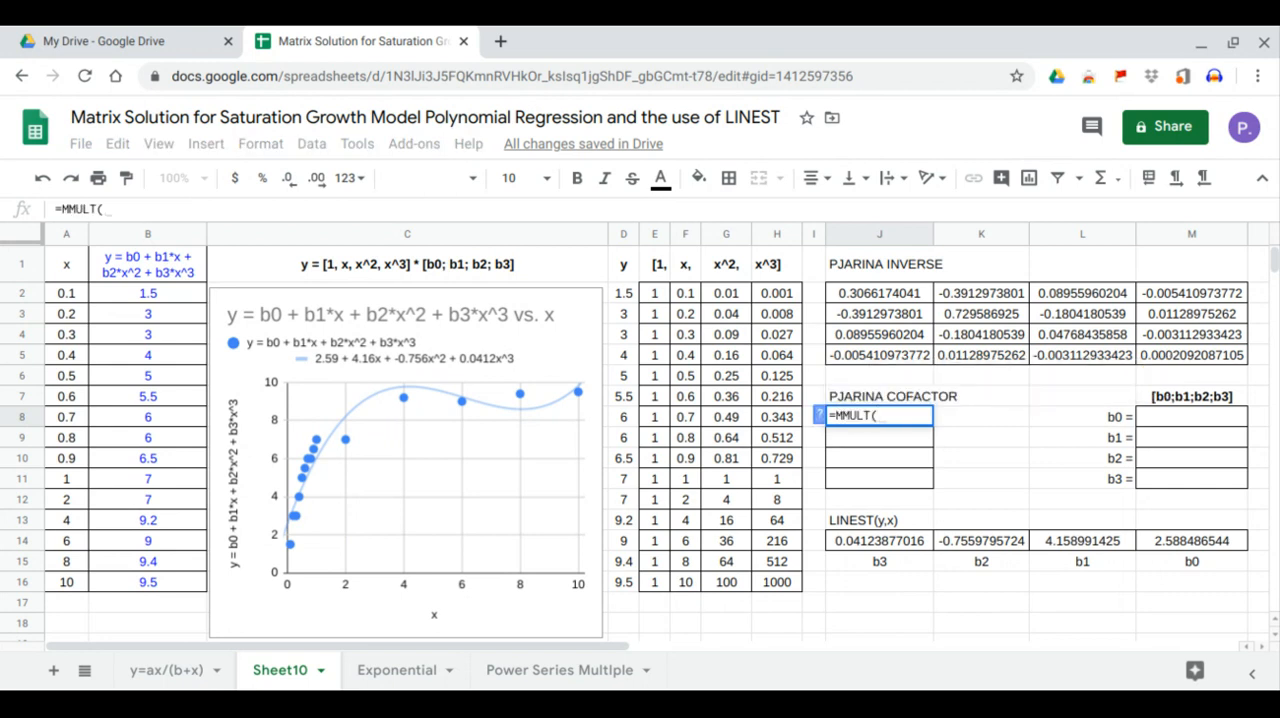
pyautogui.write('tra')
pyautogui.click(921, 388)
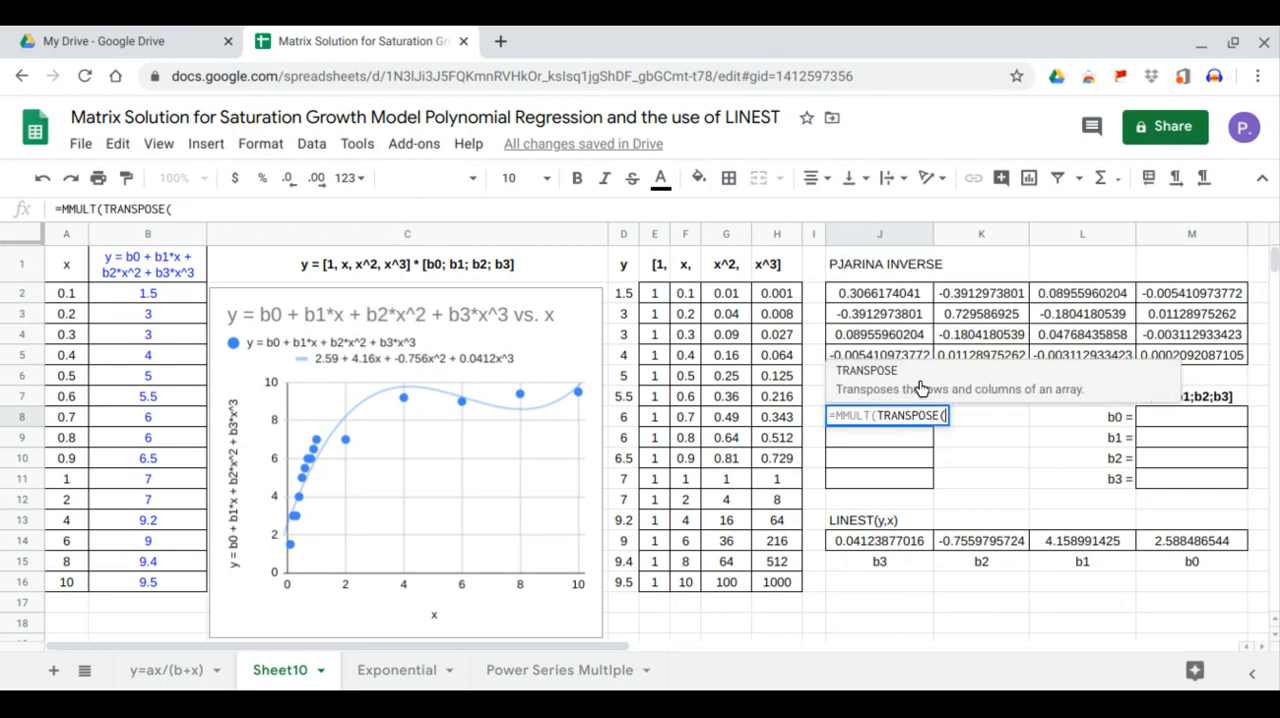
pyautogui.moveTo(663, 287); pyautogui.dragTo(774, 580)
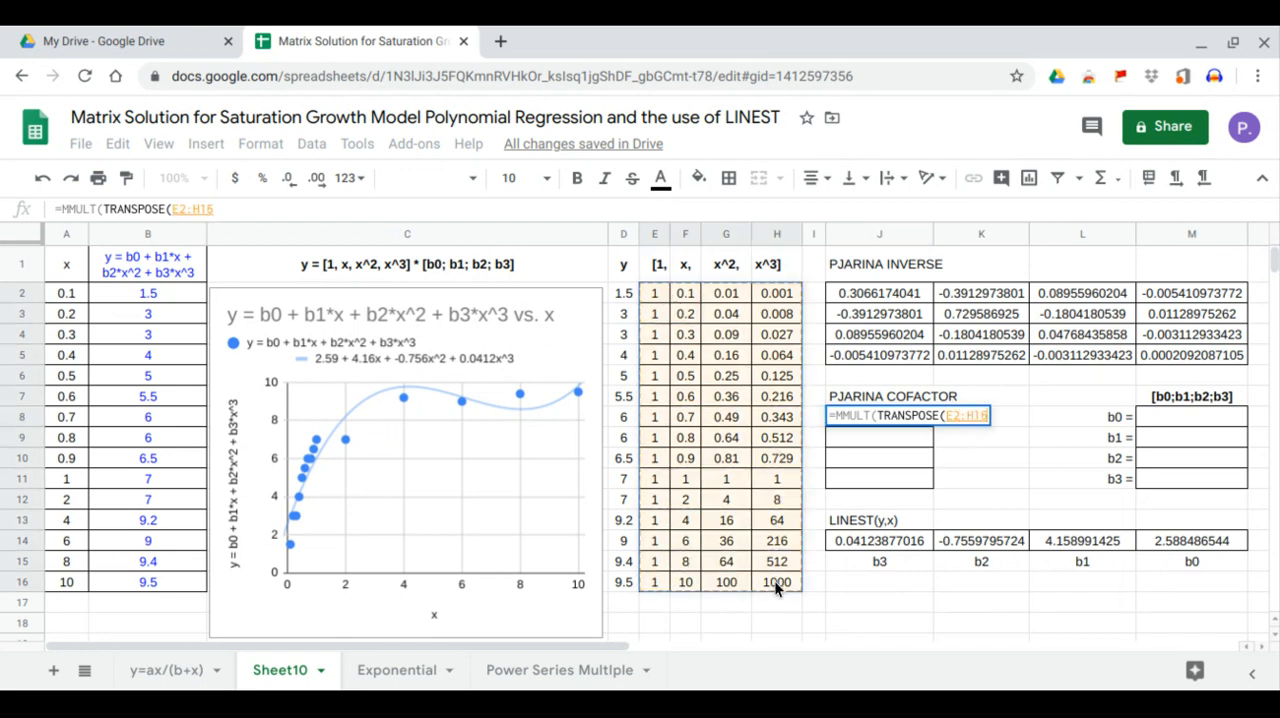
pyautogui.write('),')
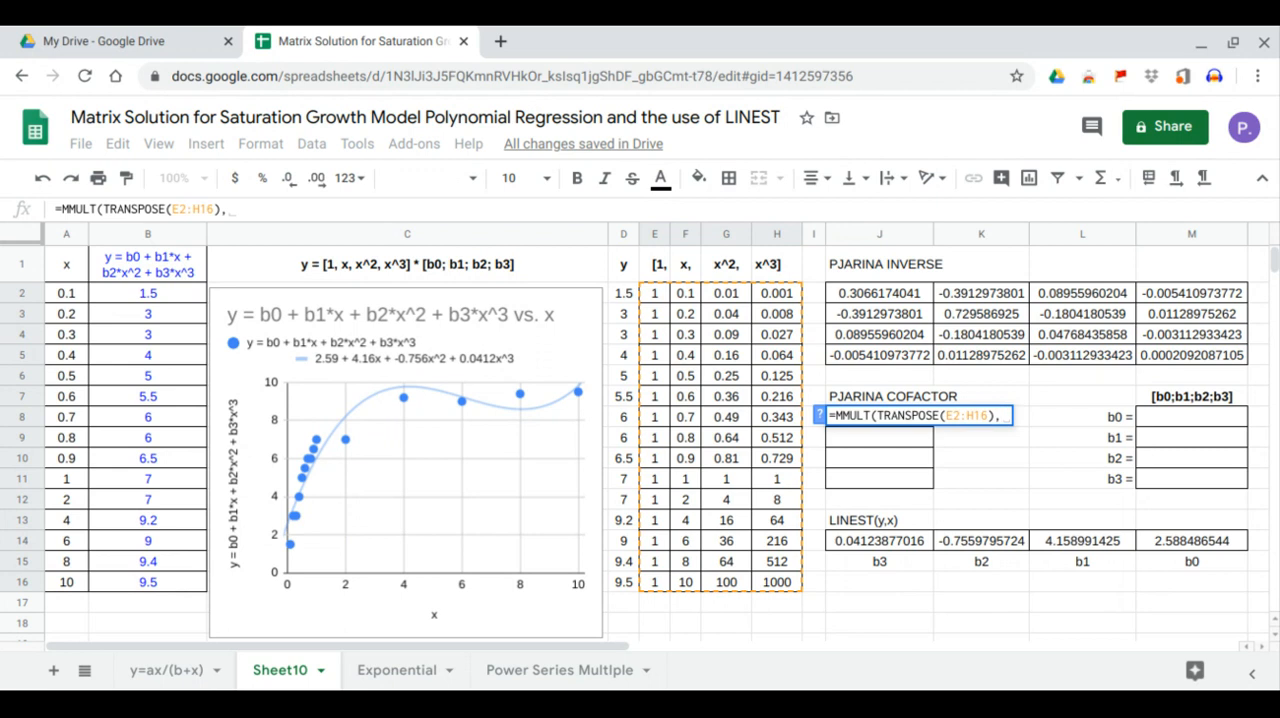
pyautogui.moveTo(625, 294); pyautogui.dragTo(634, 583)
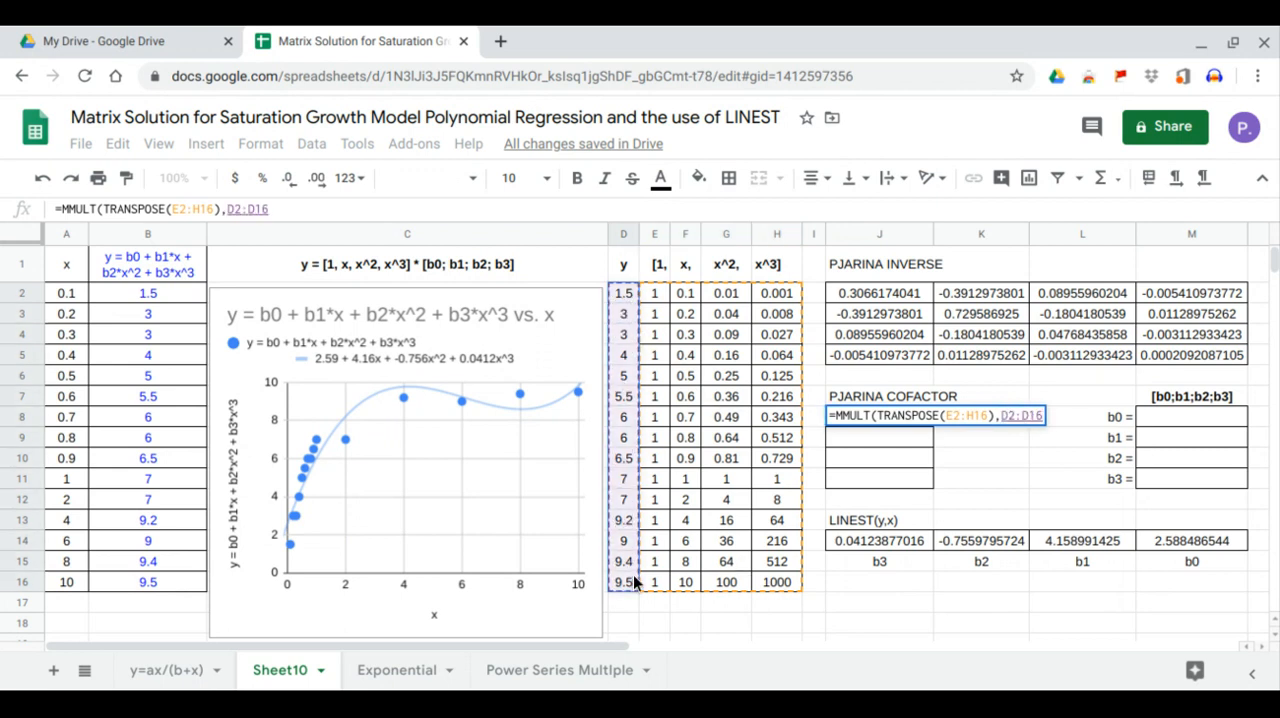
pyautogui.press('Return')
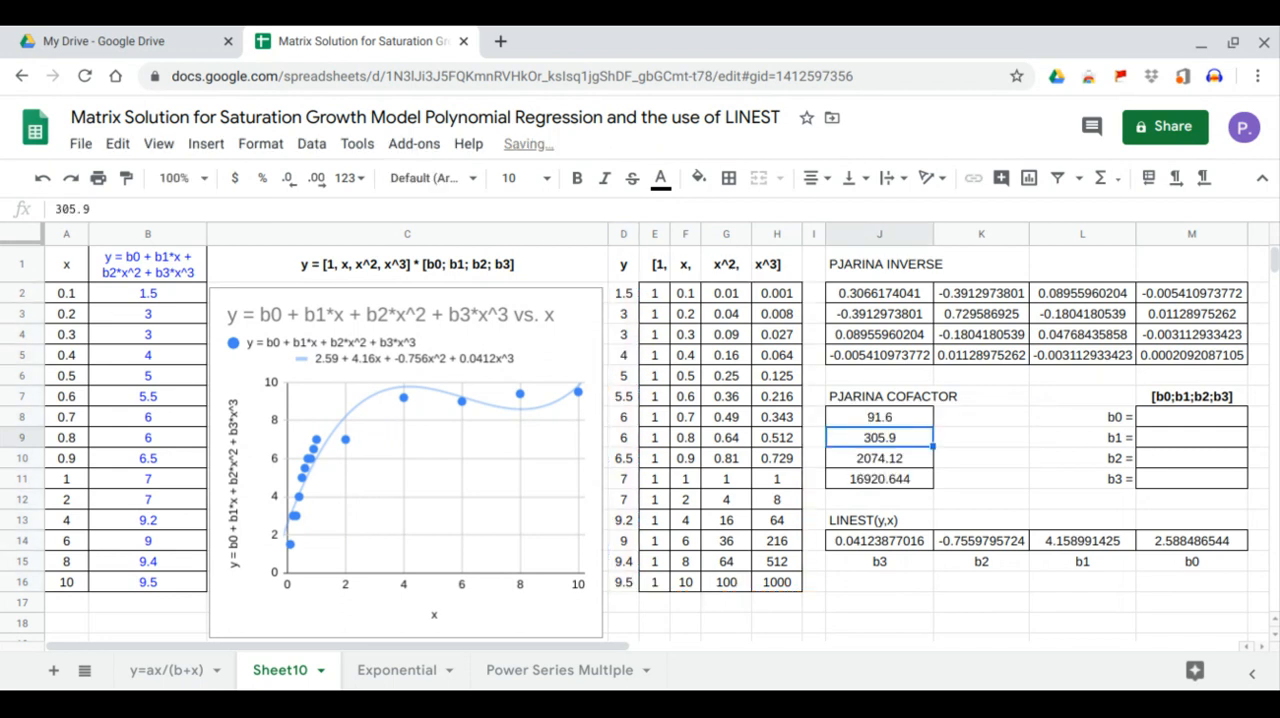
# - Compute the coefficients b0 to b3 from M8 with =MMULT(J2:M5,J8:J11), multiplying the inverse block by the cofactor block
pyautogui.click(1175, 419)
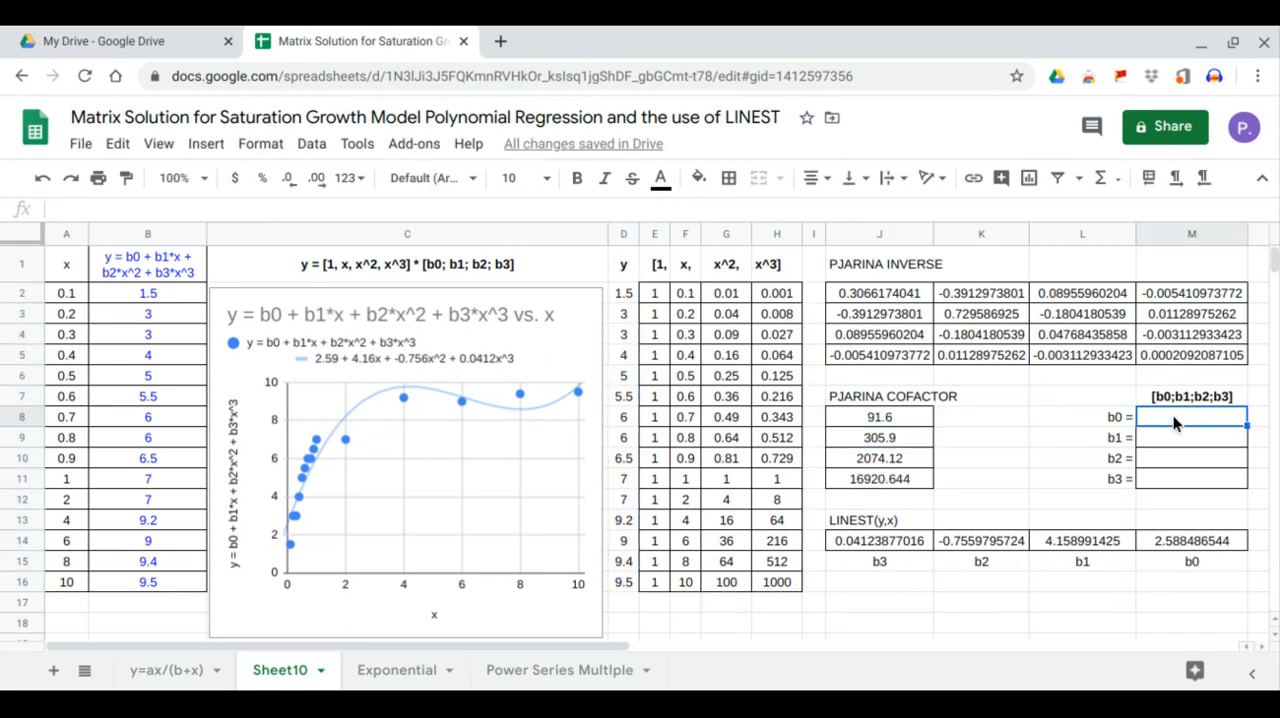
pyautogui.write('=')
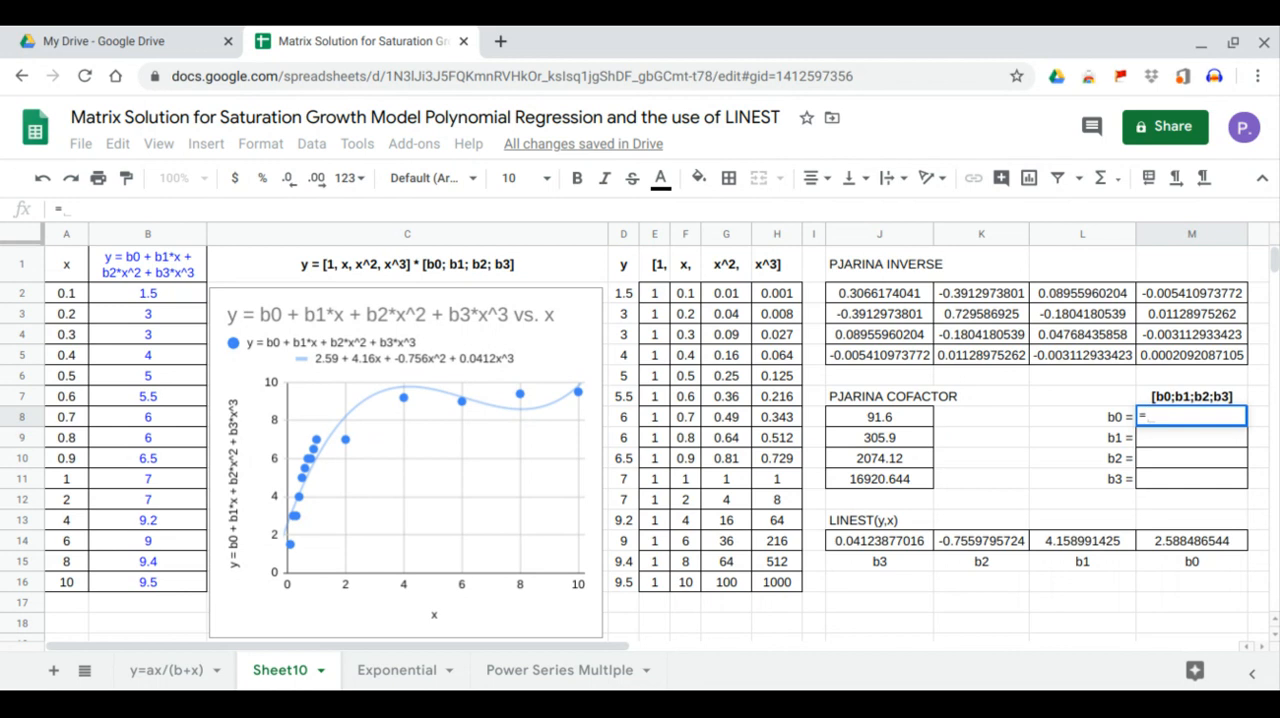
pyautogui.write('MMULT(')
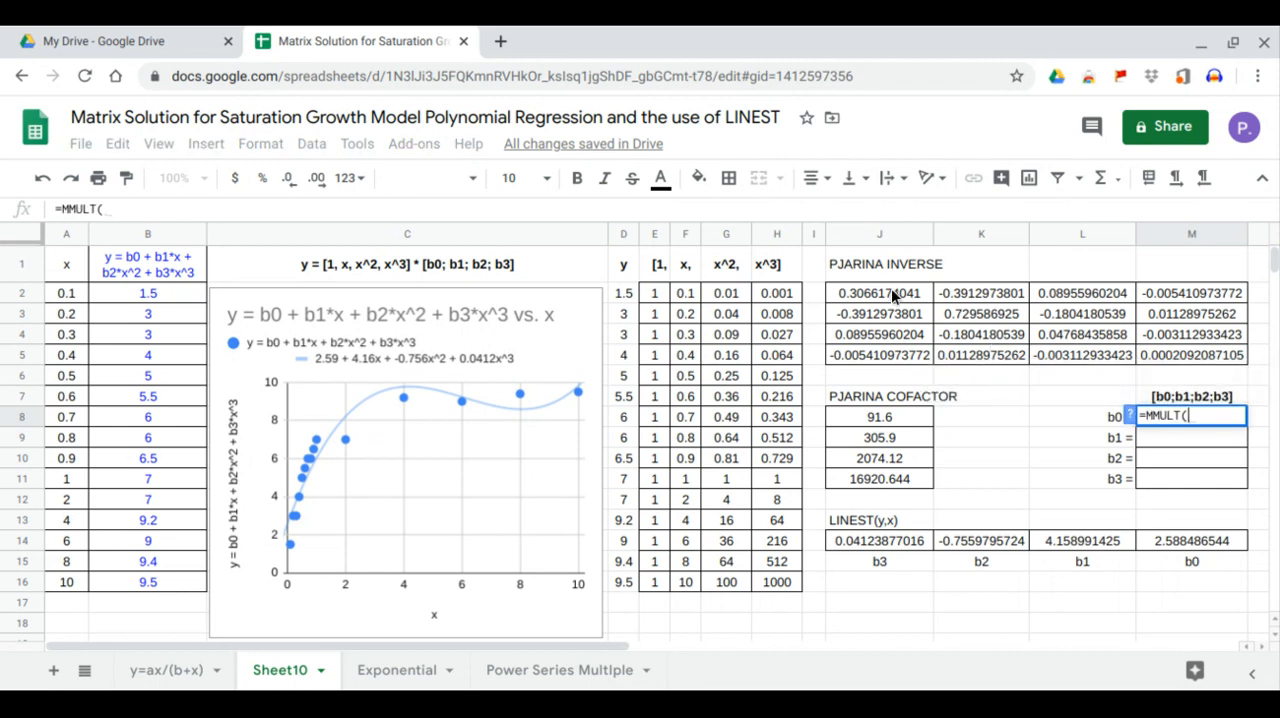
pyautogui.moveTo(893, 292); pyautogui.dragTo(1173, 353)
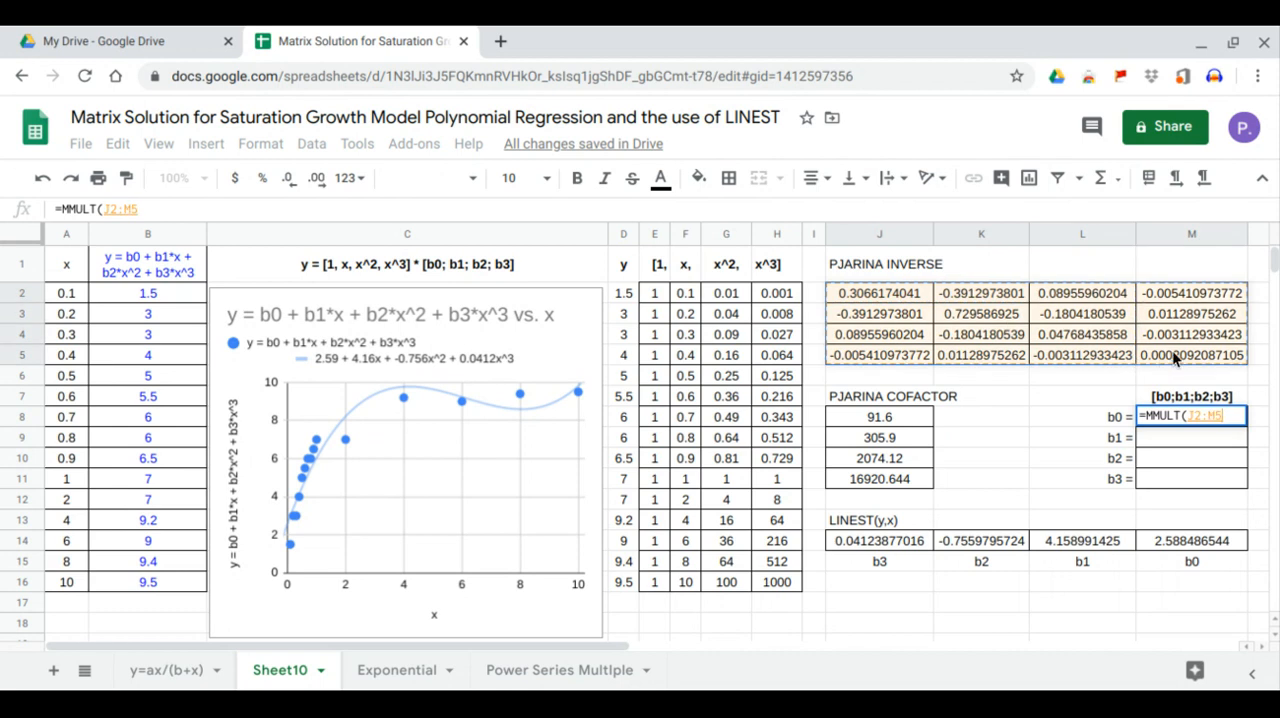
pyautogui.write(',')
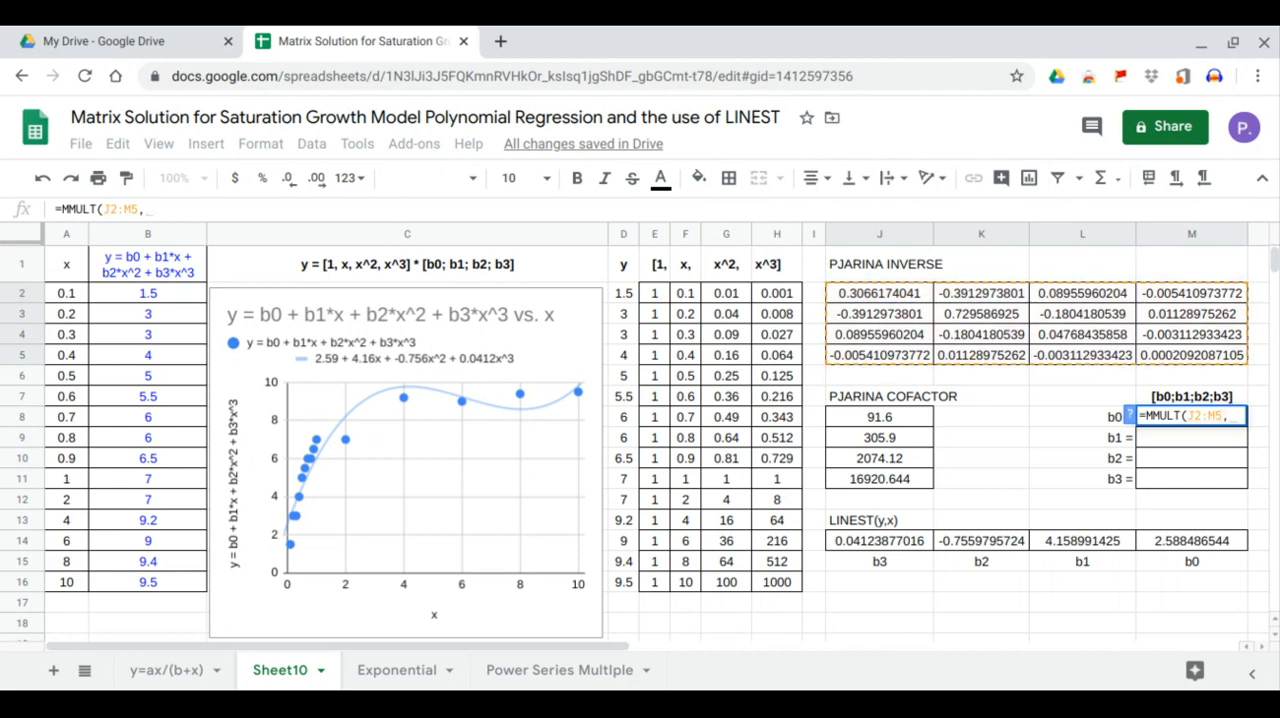
pyautogui.moveTo(907, 418); pyautogui.dragTo(905, 483)
pyautogui.press('Return')
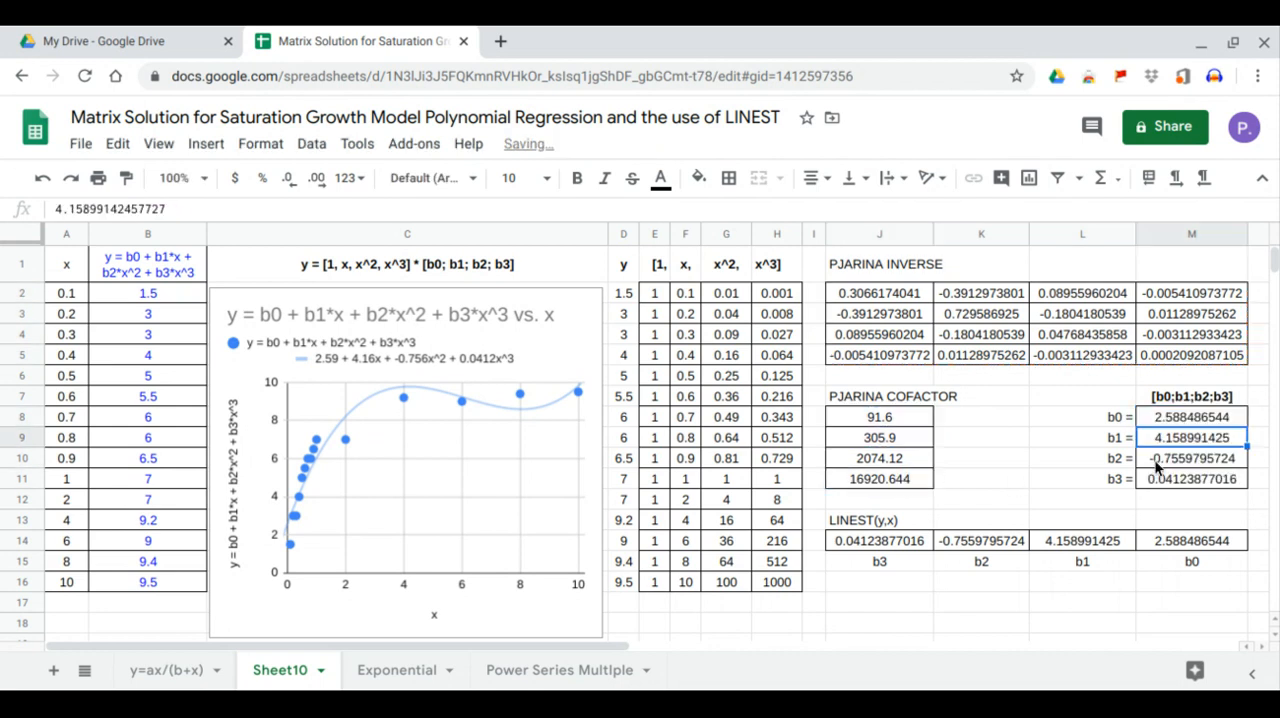
# - Compare each matrix-solution coefficient b0 to b3 in M8:M11 with its LINEST counterpart in row 14 and the trendline equation in the chart legend
pyautogui.click(1192, 418)
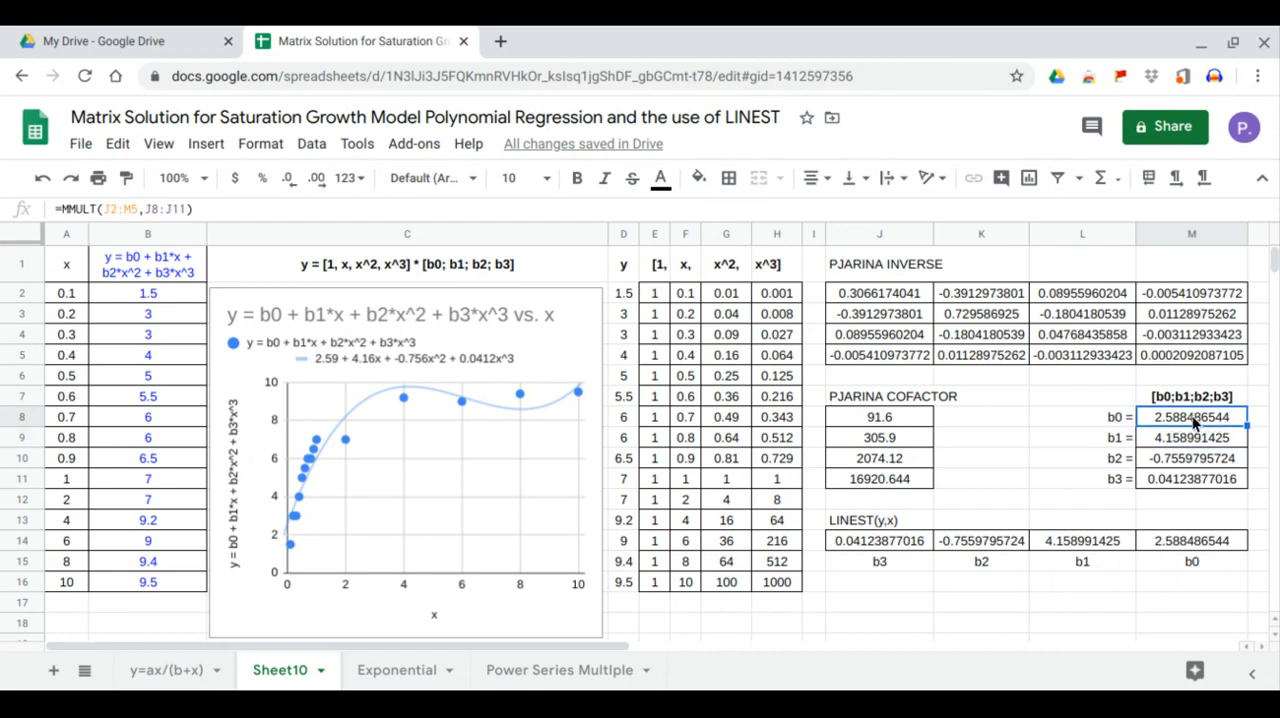
pyautogui.click(1188, 543)
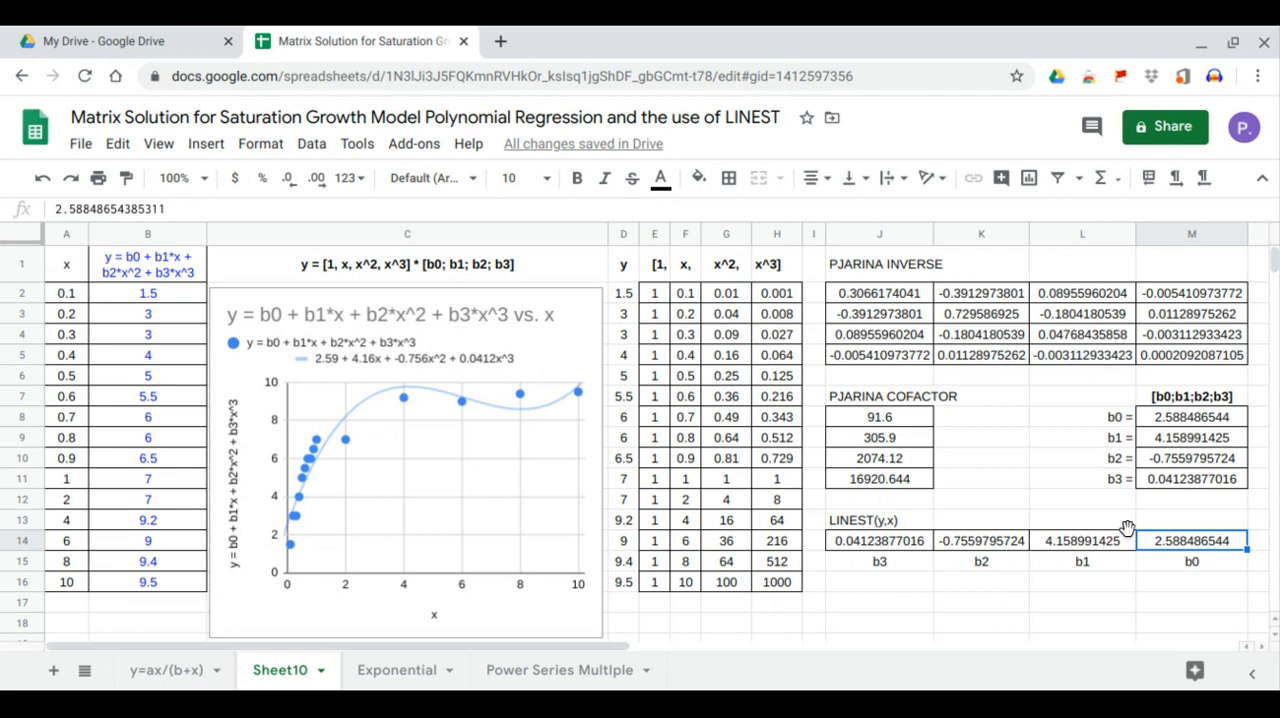
pyautogui.click(328, 366)
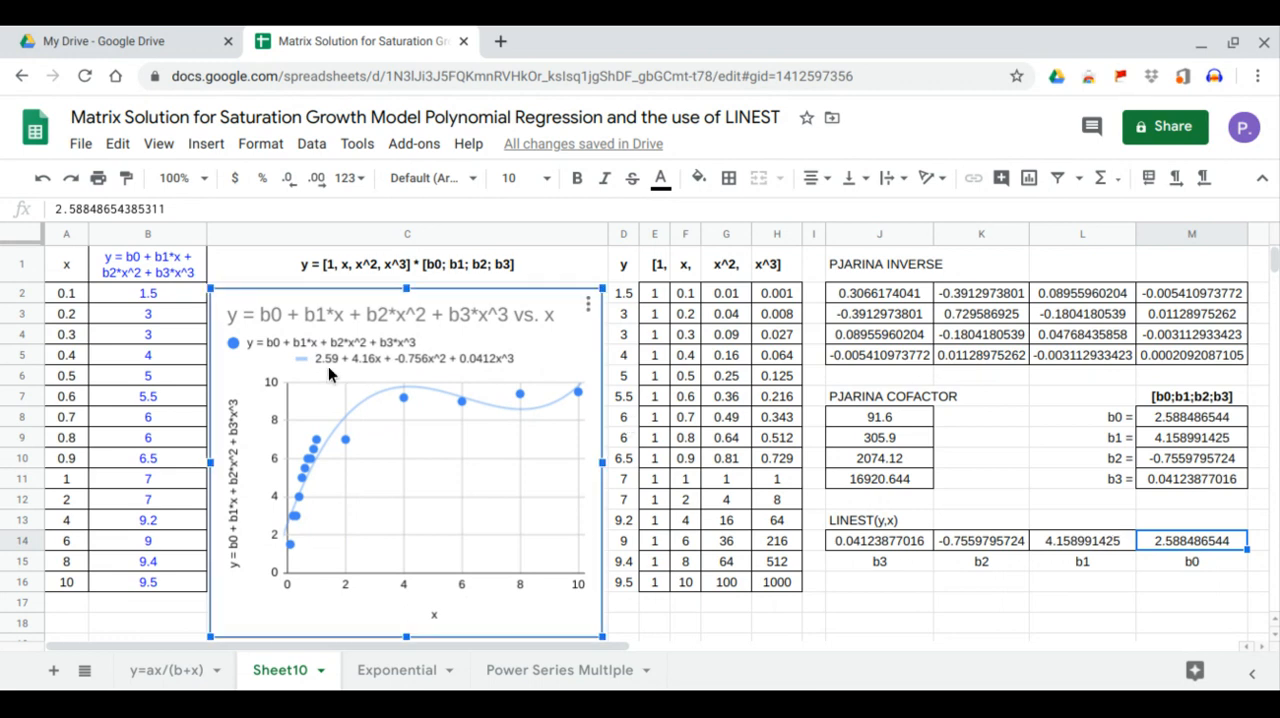
pyautogui.click(1195, 446)
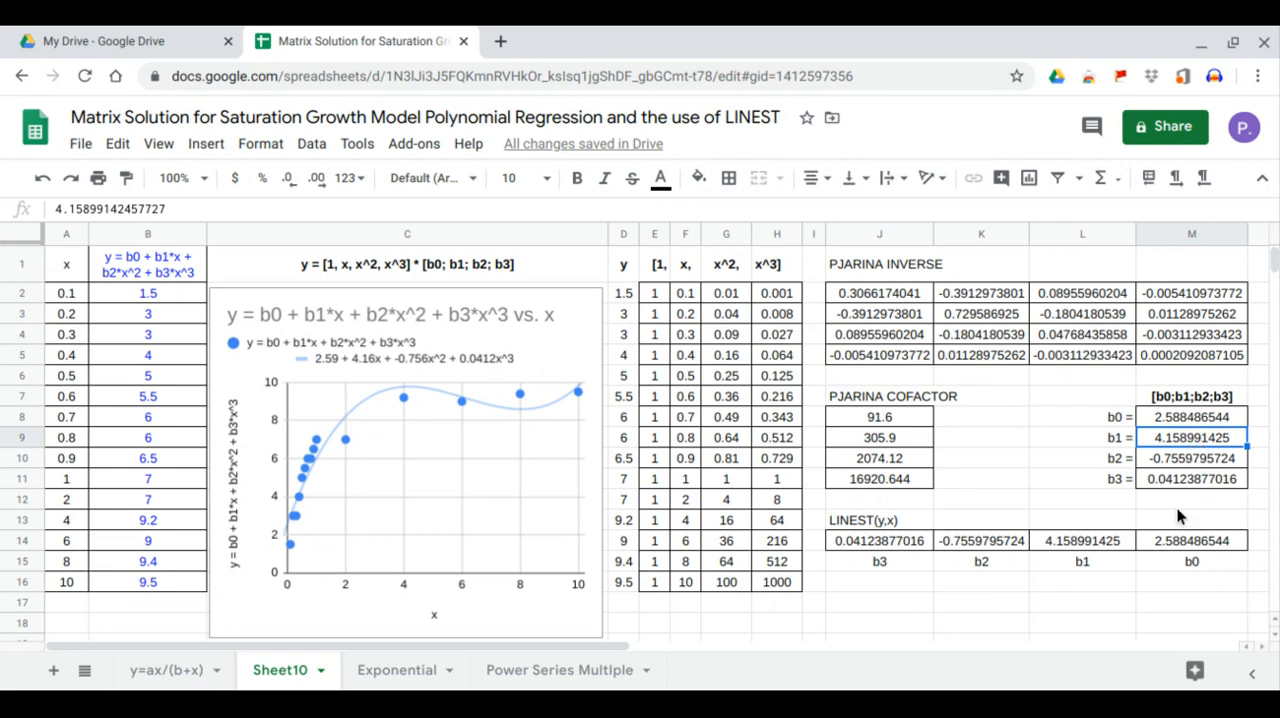
pyautogui.click(1093, 540)
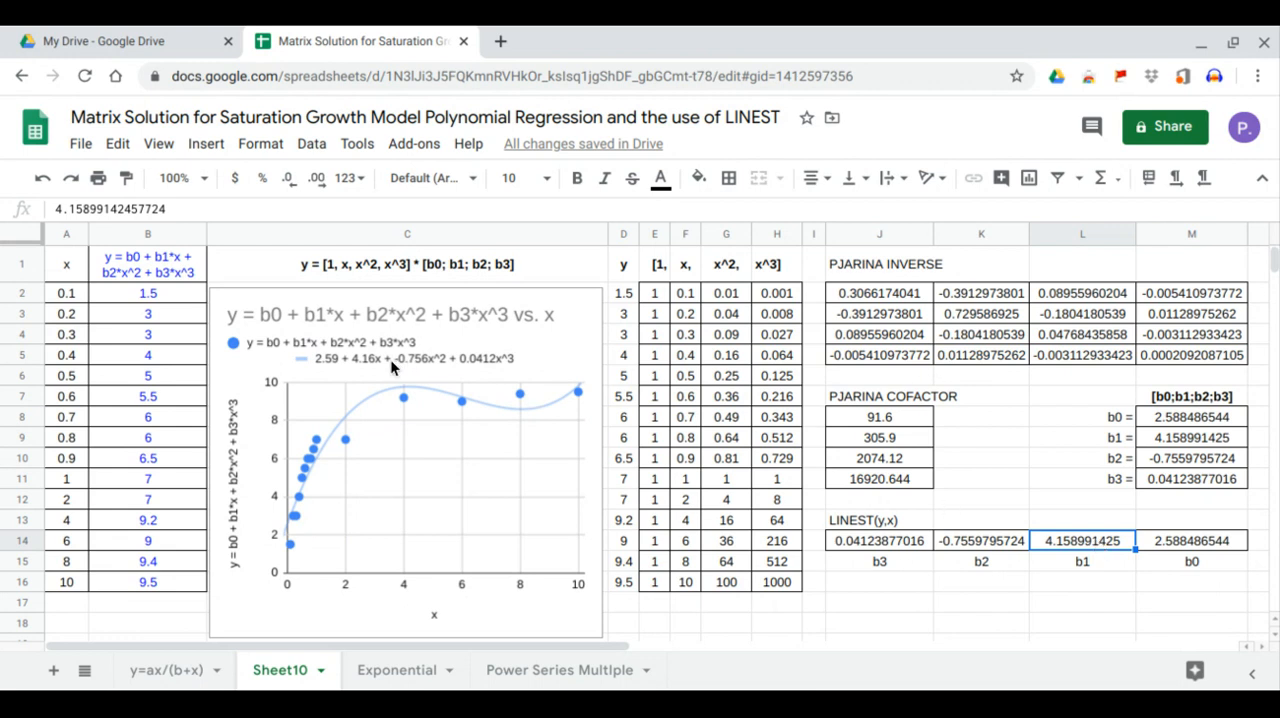
pyautogui.click(367, 366)
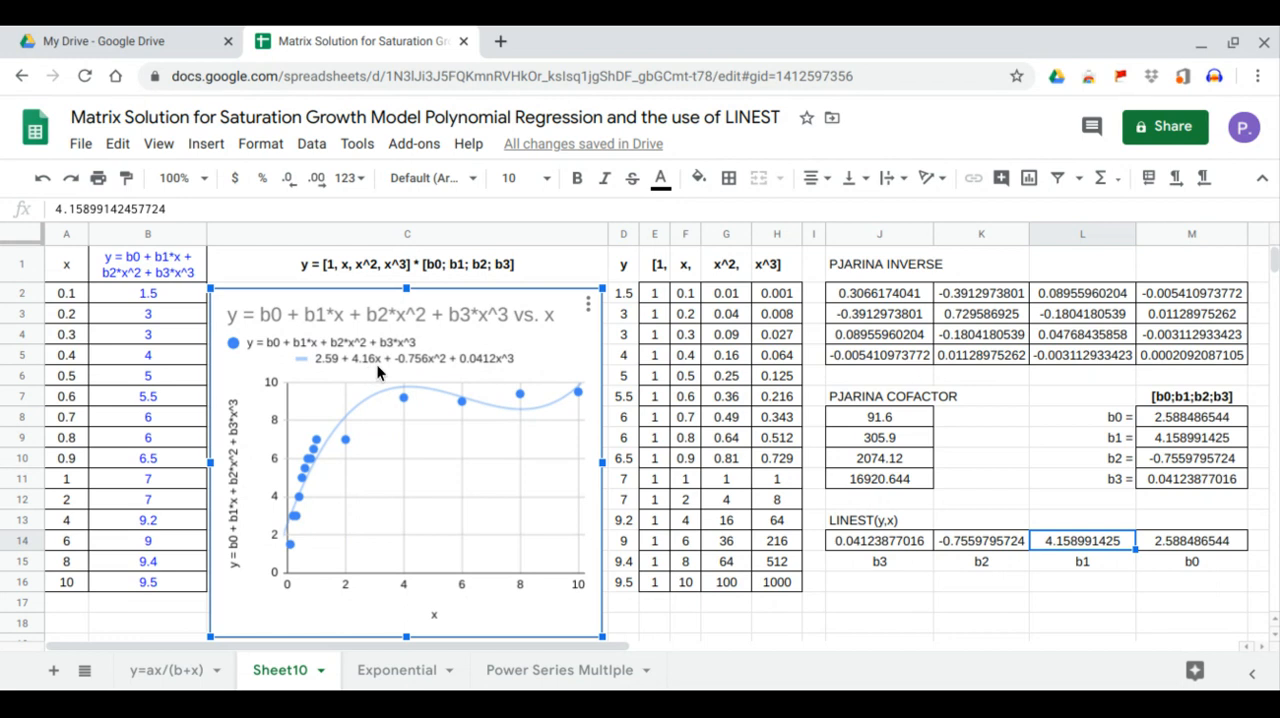
pyautogui.click(1192, 461)
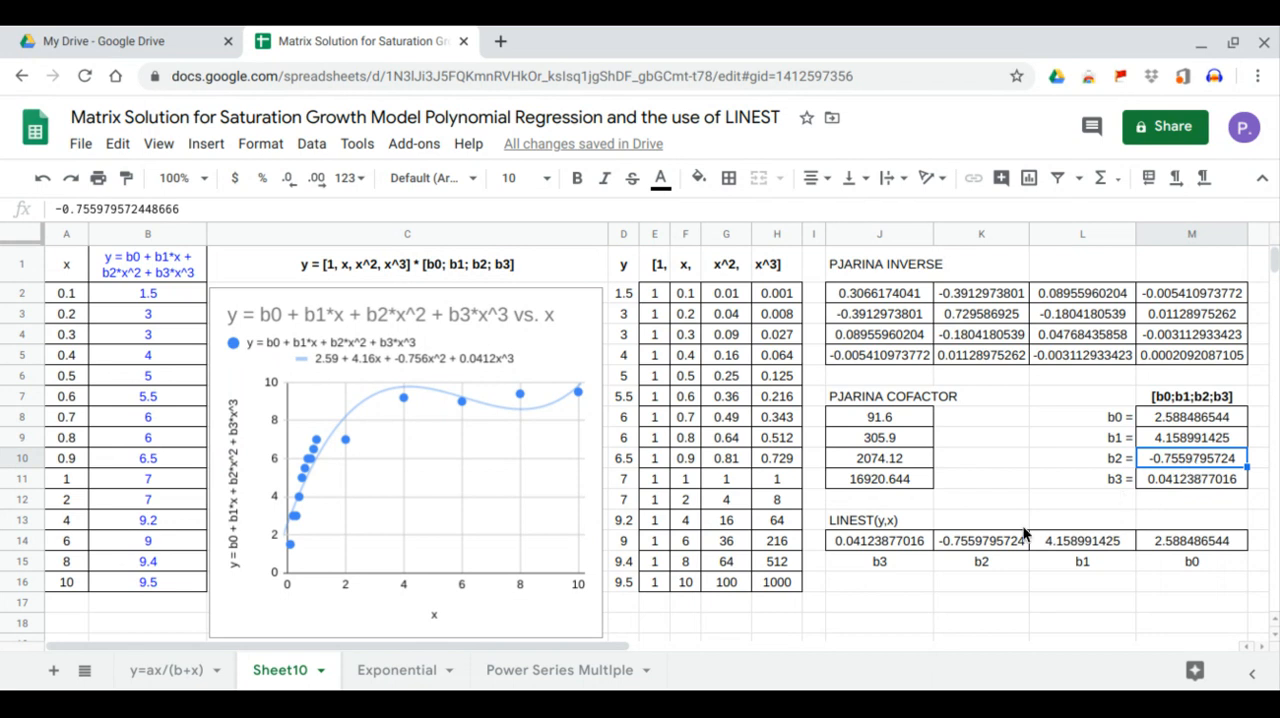
pyautogui.click(985, 545)
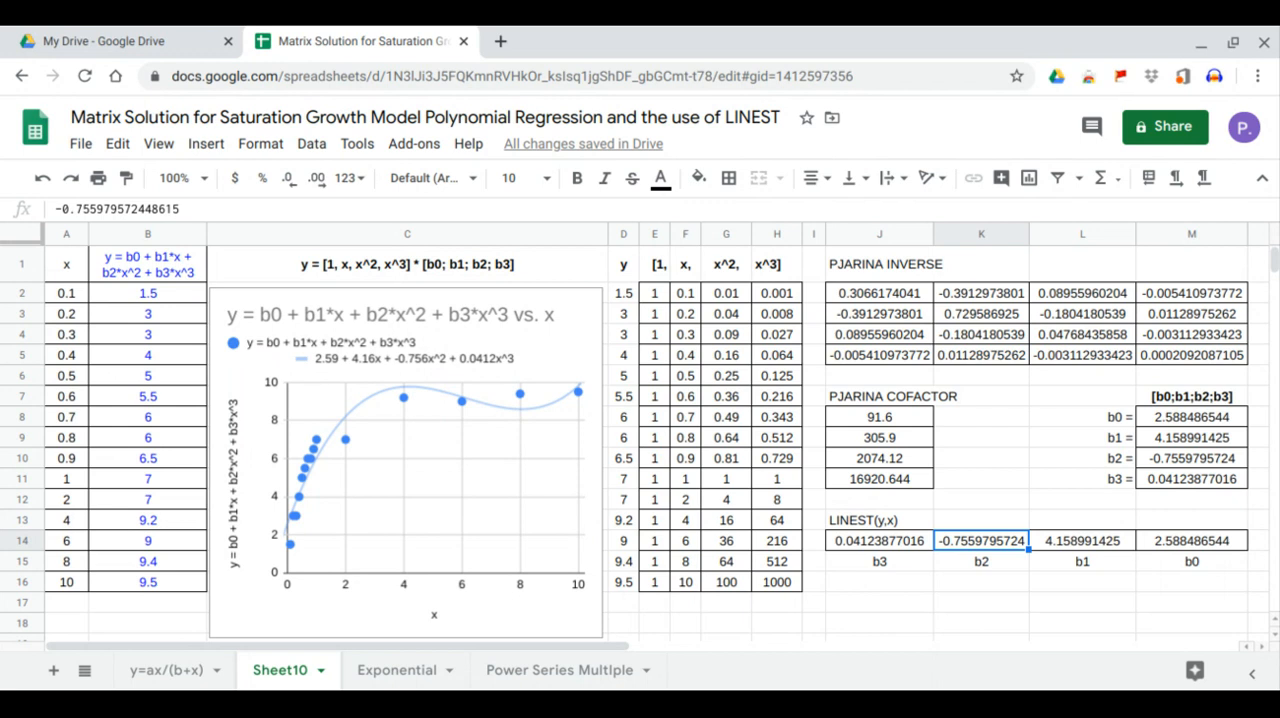
pyautogui.click(1208, 483)
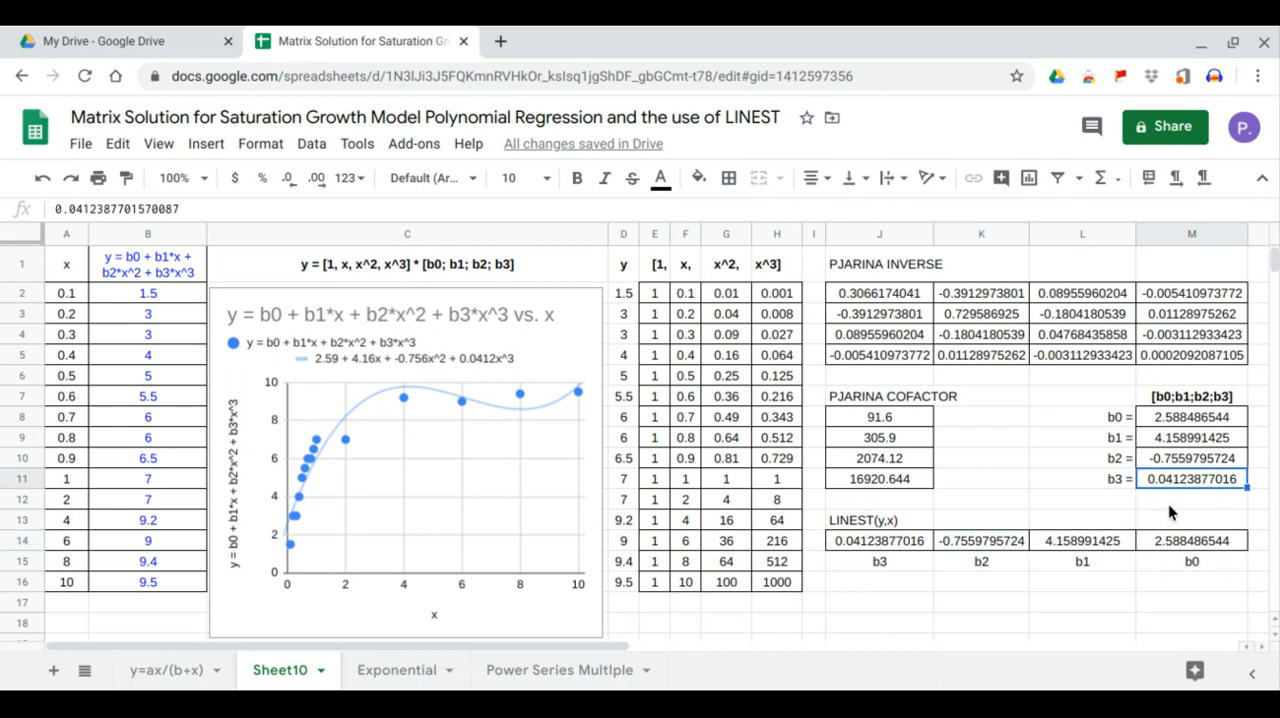
pyautogui.click(895, 545)
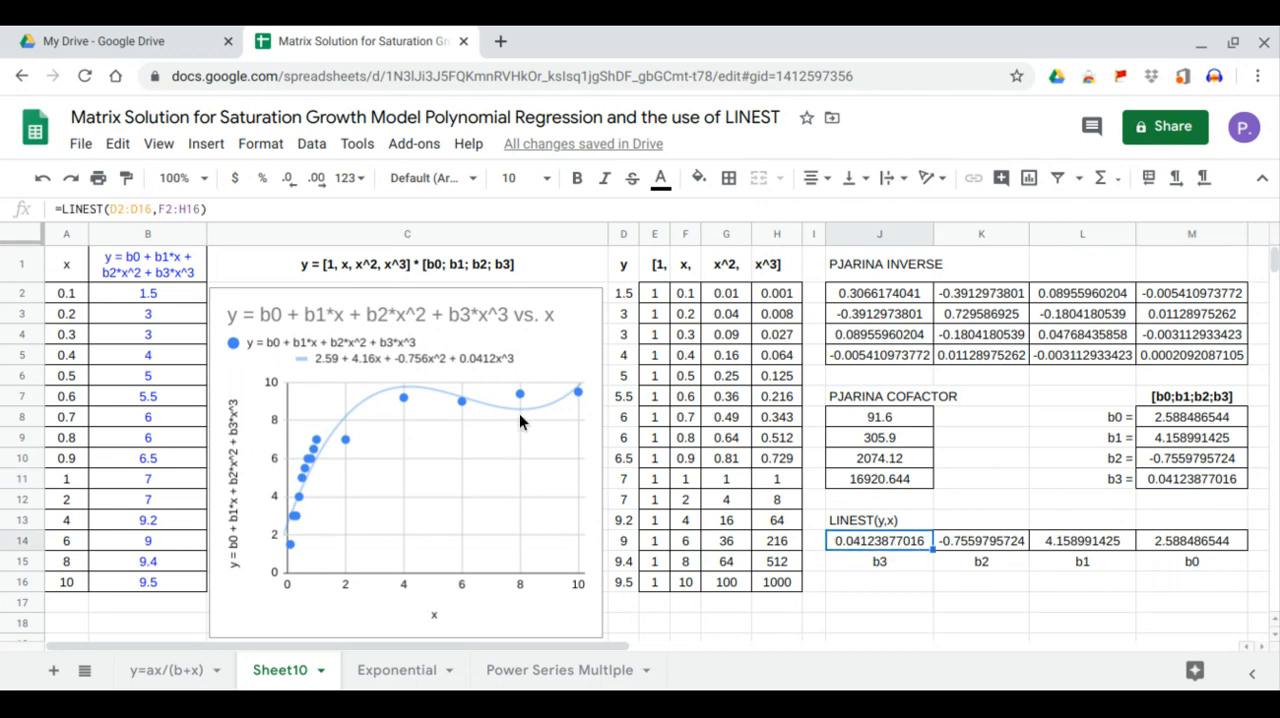
pyautogui.click(493, 366)
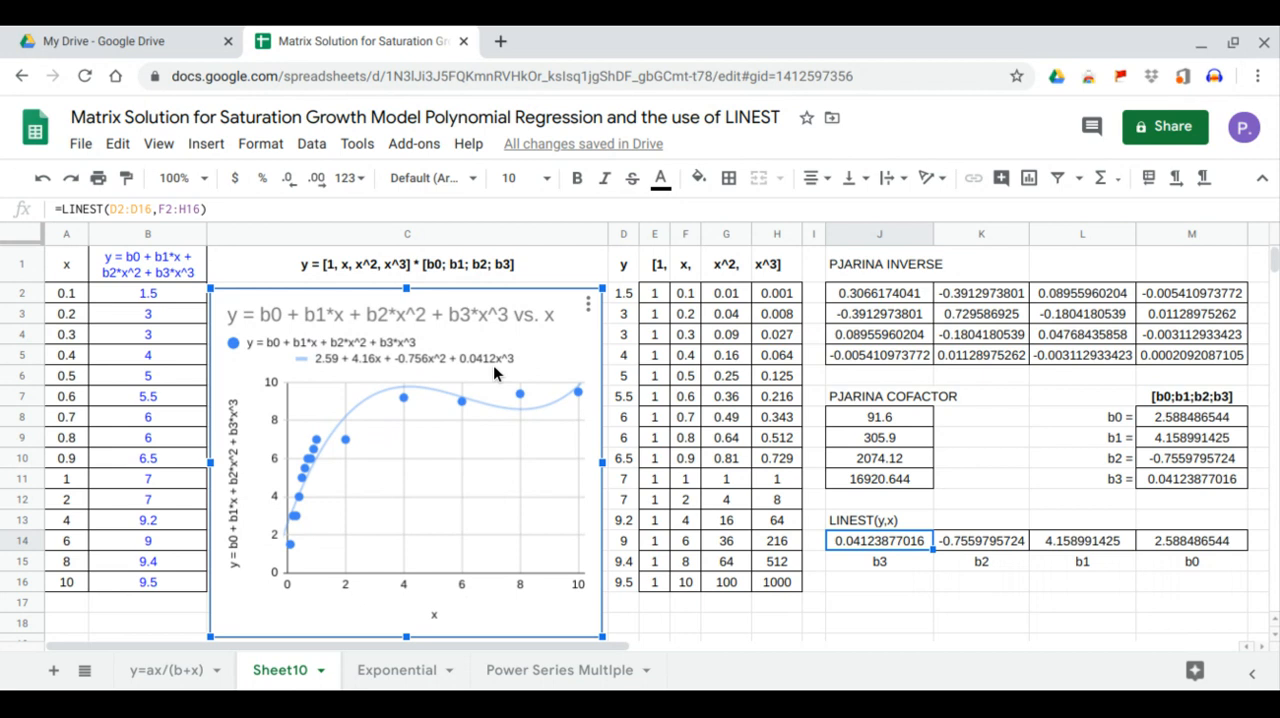